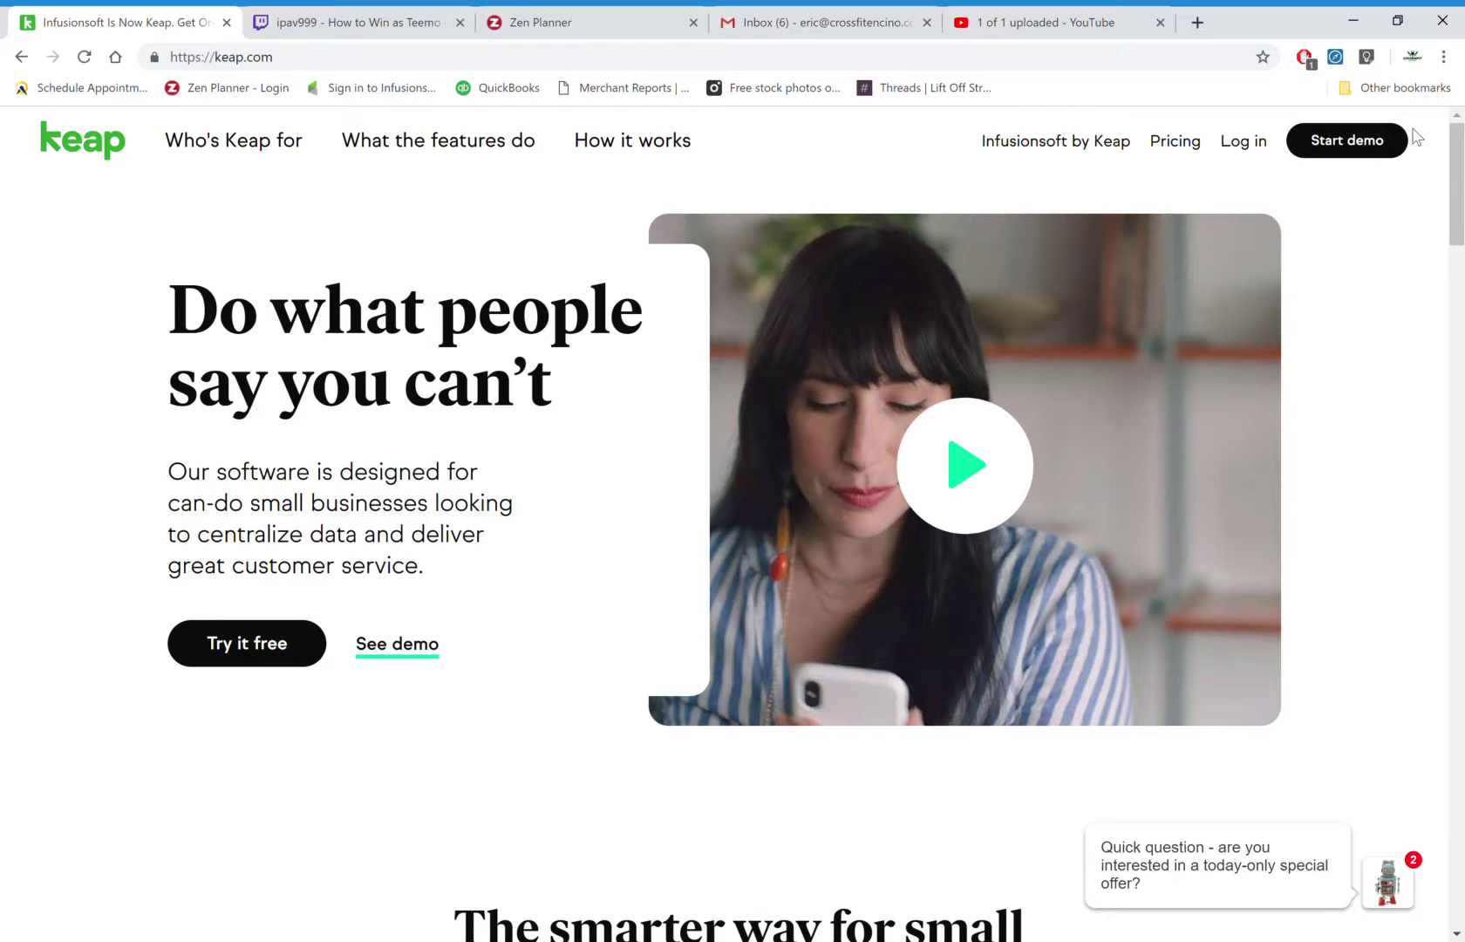
Log in to Infusionsoft from keap.com and land on the account dashboard.
{"action": "left_click", "coordinate": [1259, 151]}
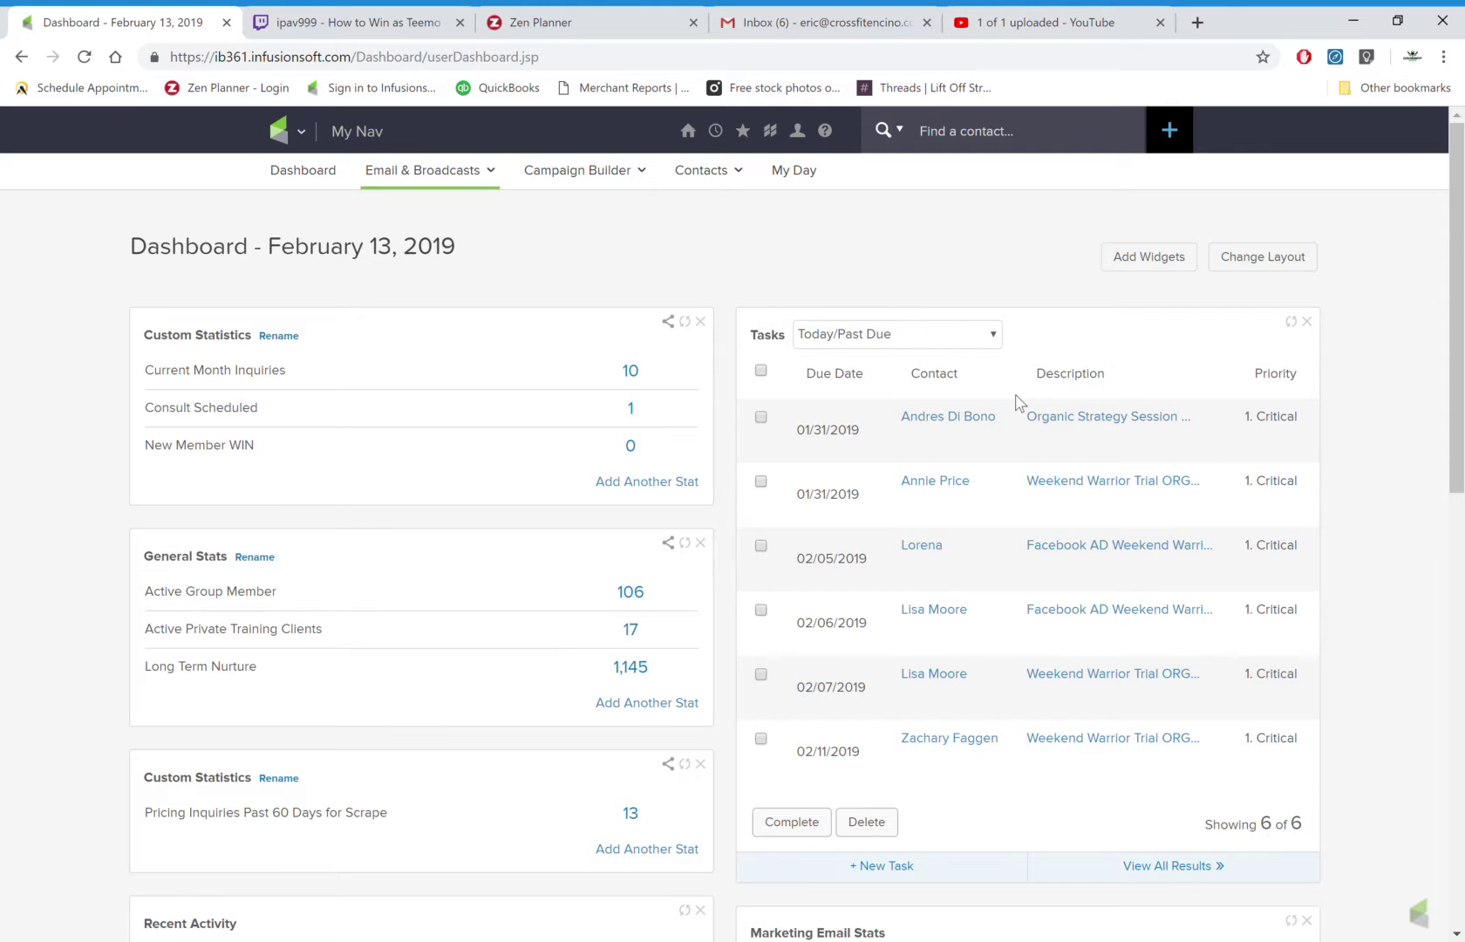
Go to Email & Broadcasts > Send a Broadcast and start a new email broadcast.
{"action": "left_click", "coordinate": [472, 187]}
{"action": "left_click", "coordinate": [452, 185]}
{"action": "left_click", "coordinate": [410, 179]}
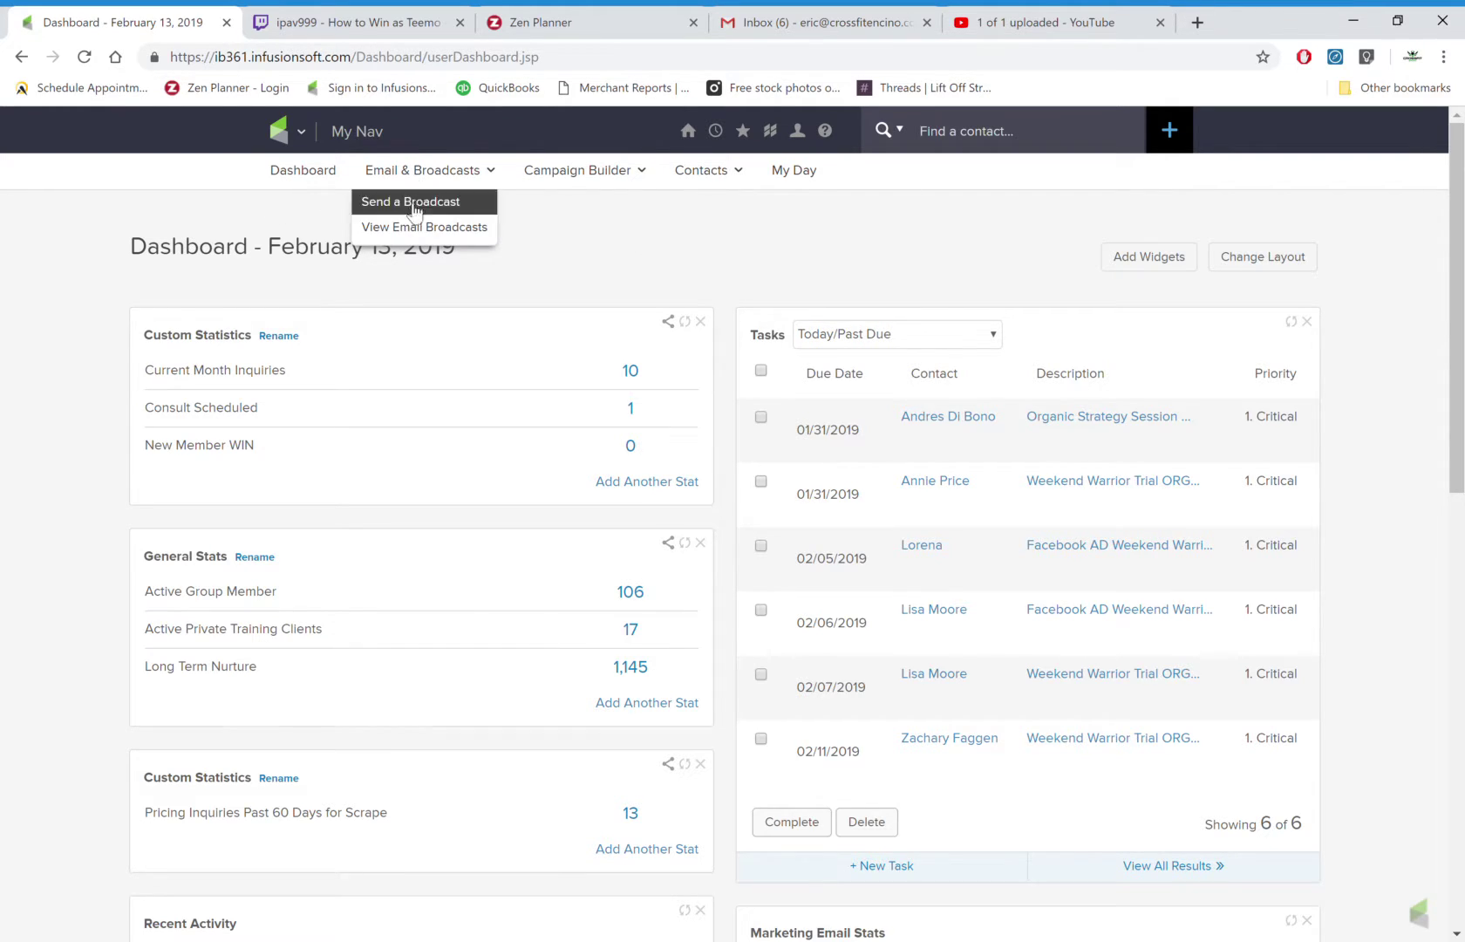
{"action": "left_click", "coordinate": [413, 210]}
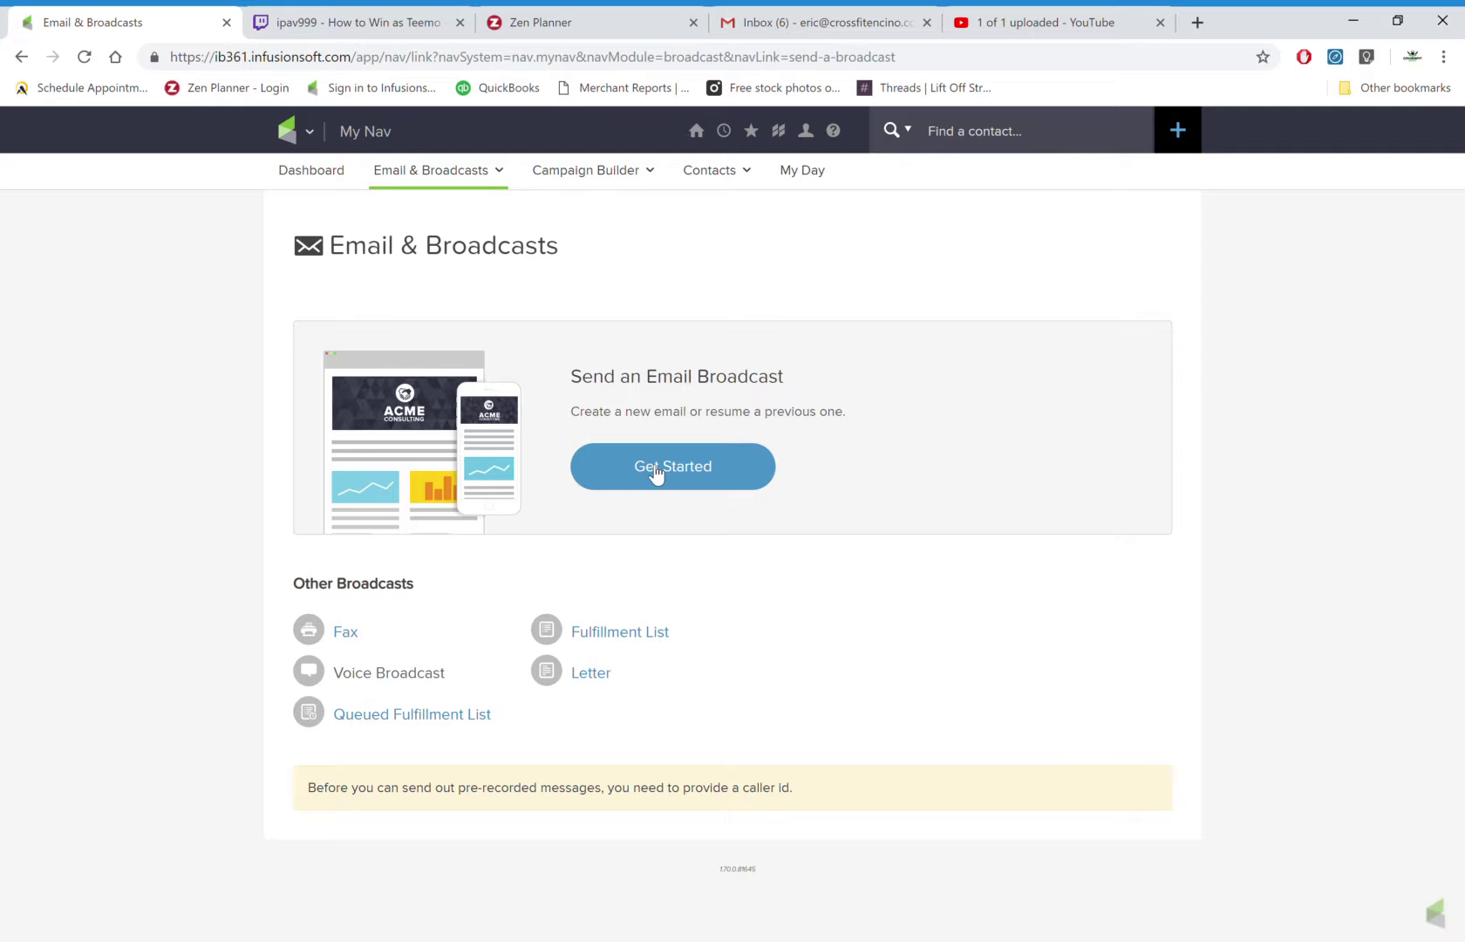
{"action": "left_click", "coordinate": [656, 475]}
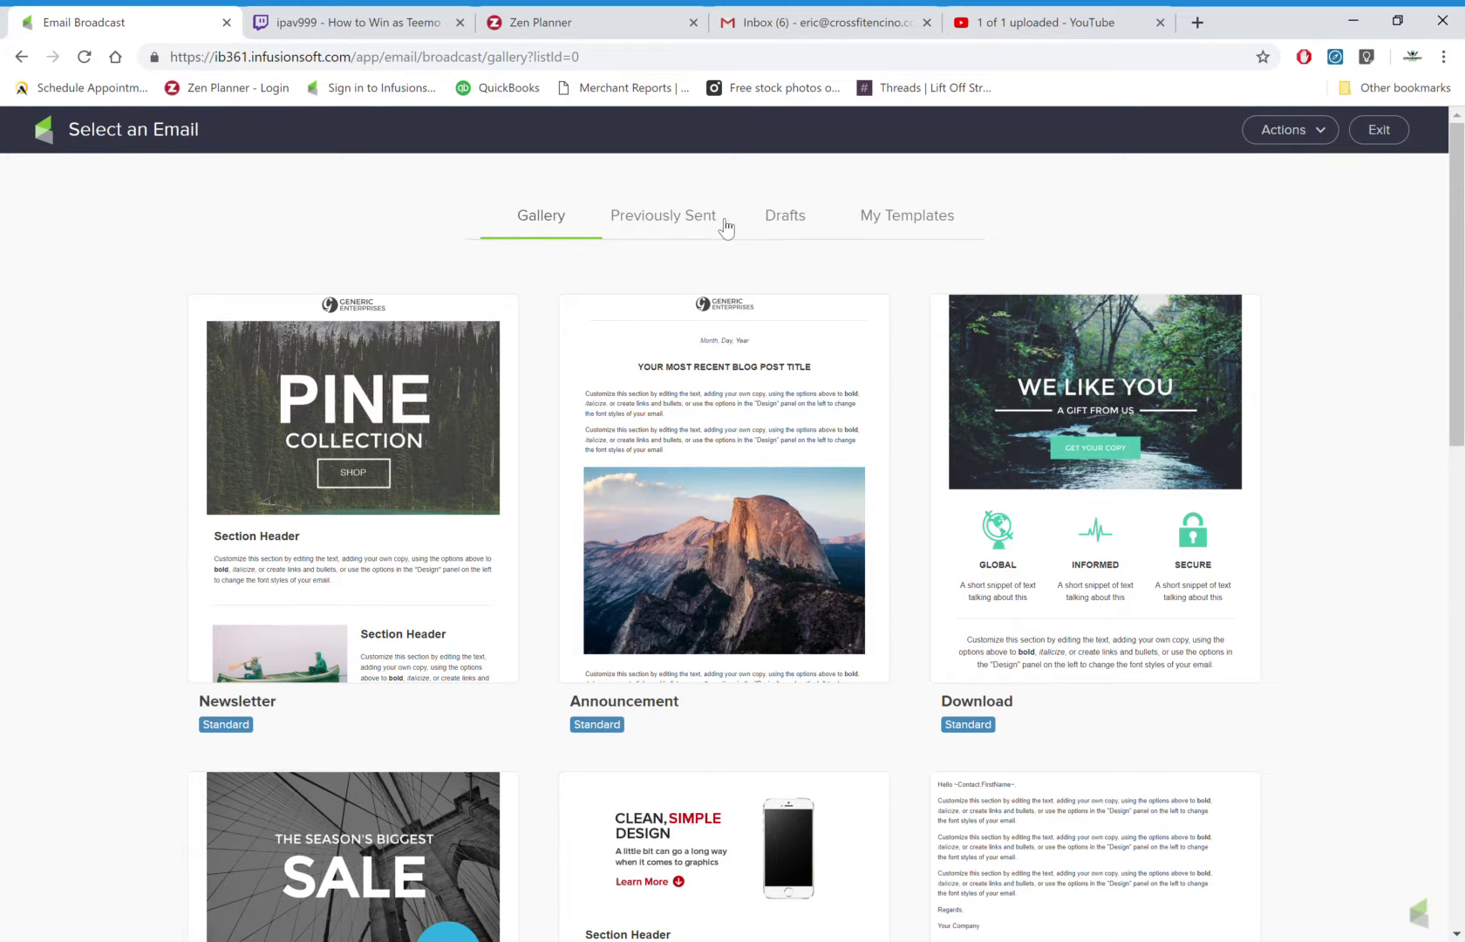
Use the previously sent 'Stop Punishing Yourself' email as a new broadcast draft.
{"action": "left_click", "coordinate": [670, 228]}
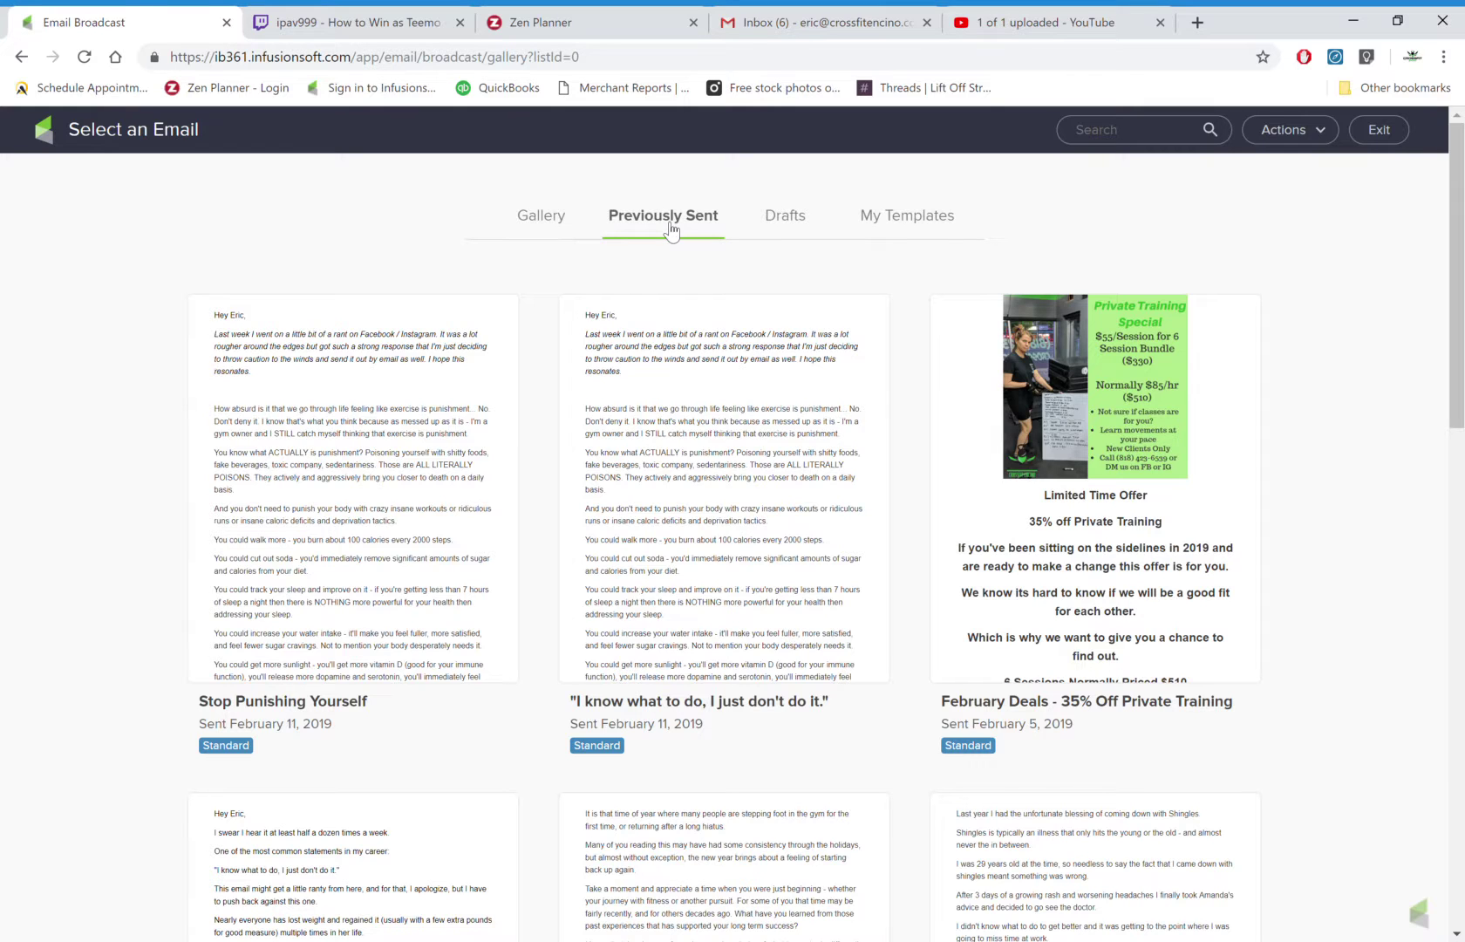
{"action": "mouse_move", "coordinate": [419, 441]}
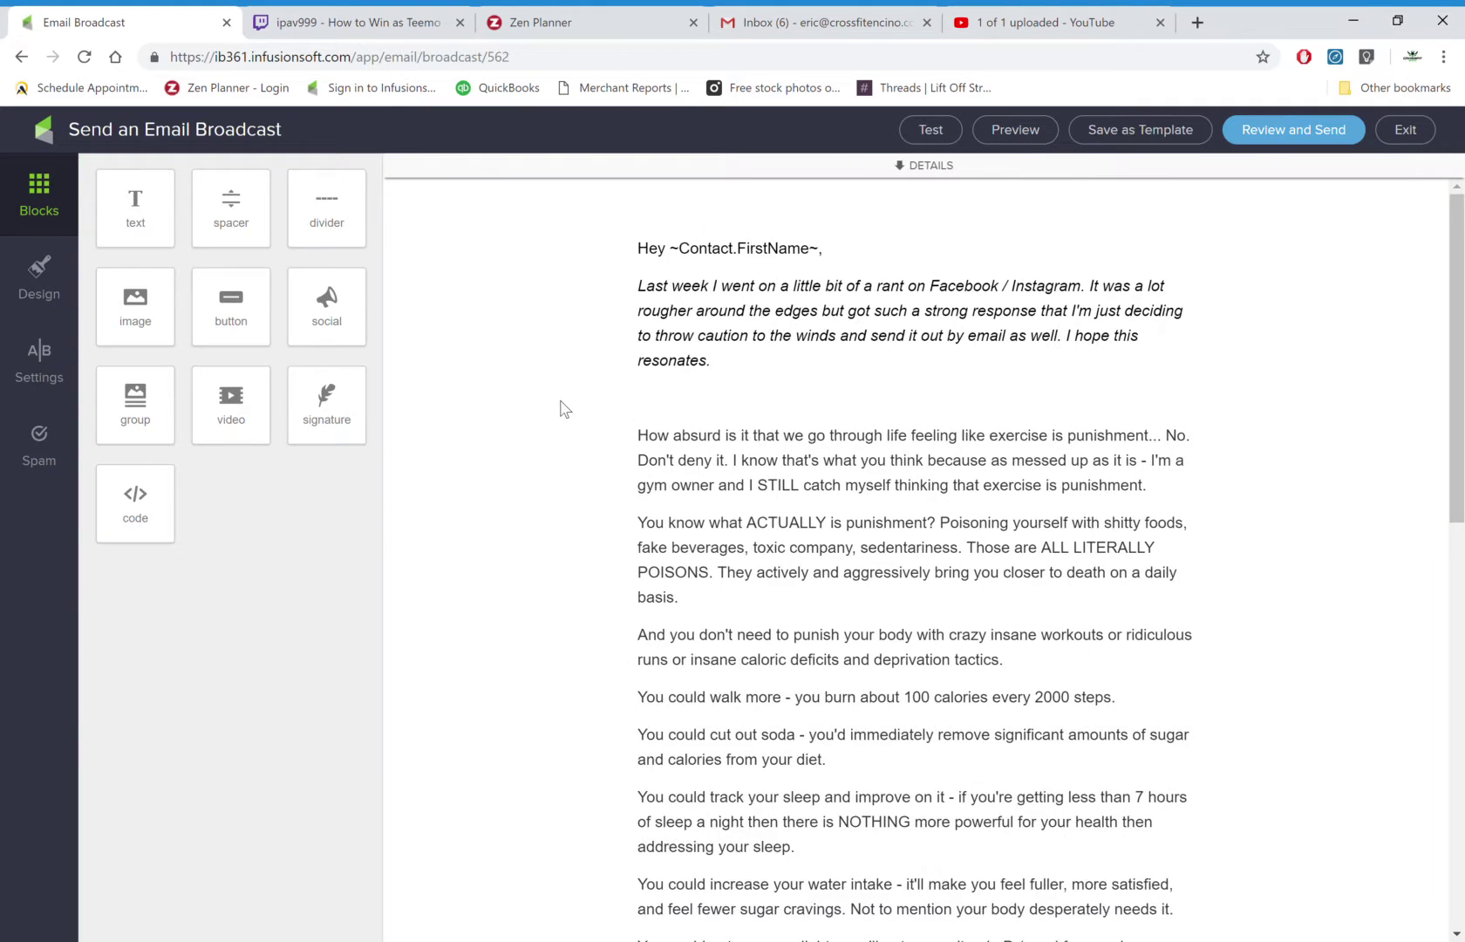
Expand DETAILS to show the sender, recipients, subject and preview text fields.
{"action": "left_click", "coordinate": [749, 336]}
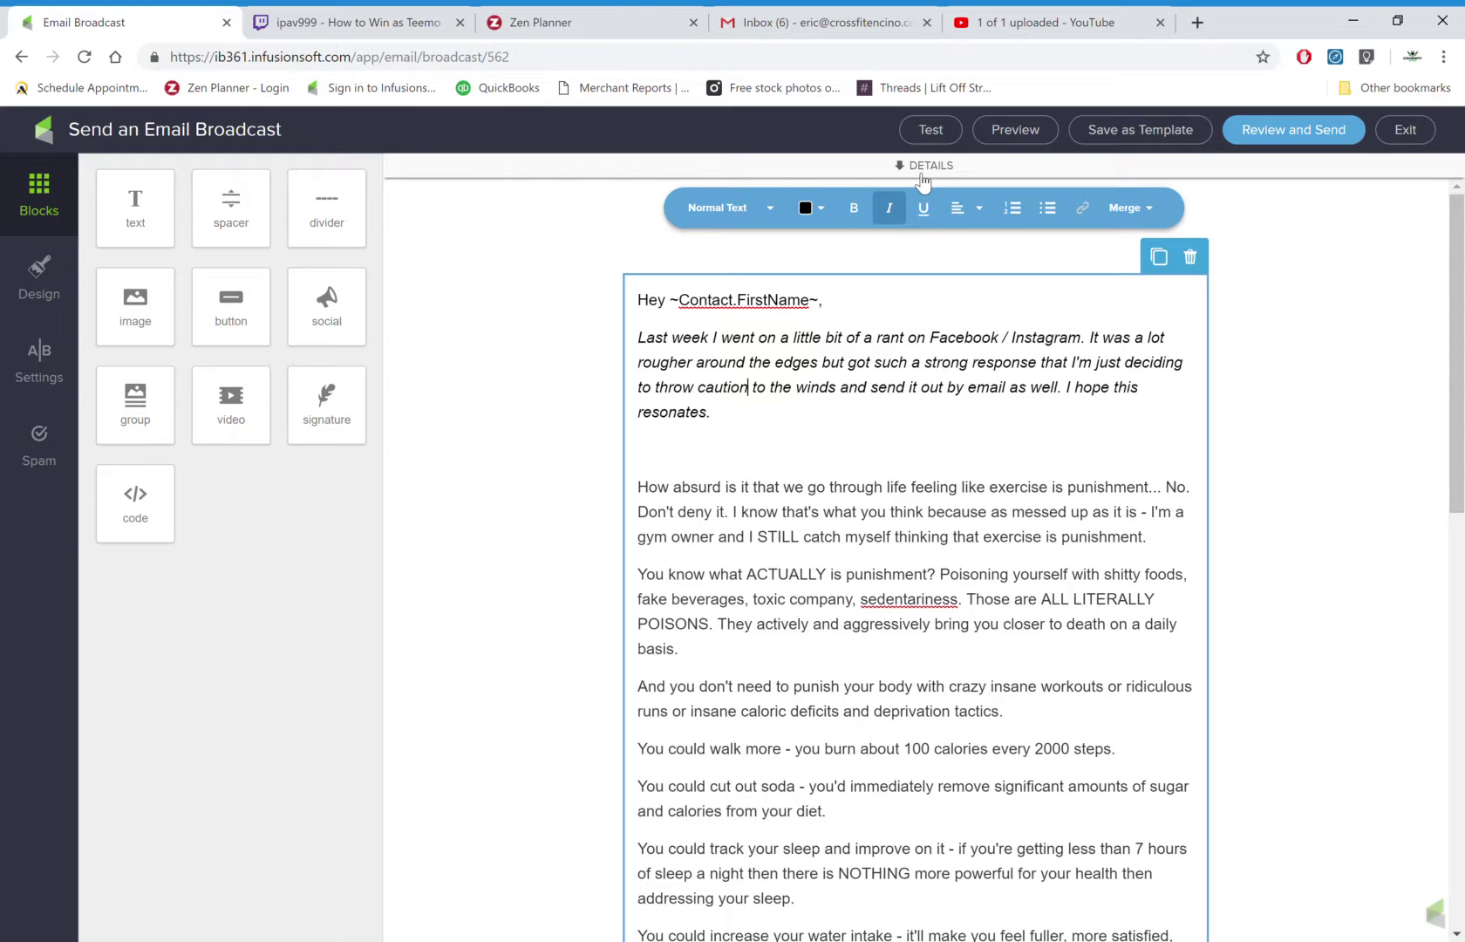
{"action": "left_click", "coordinate": [922, 168]}
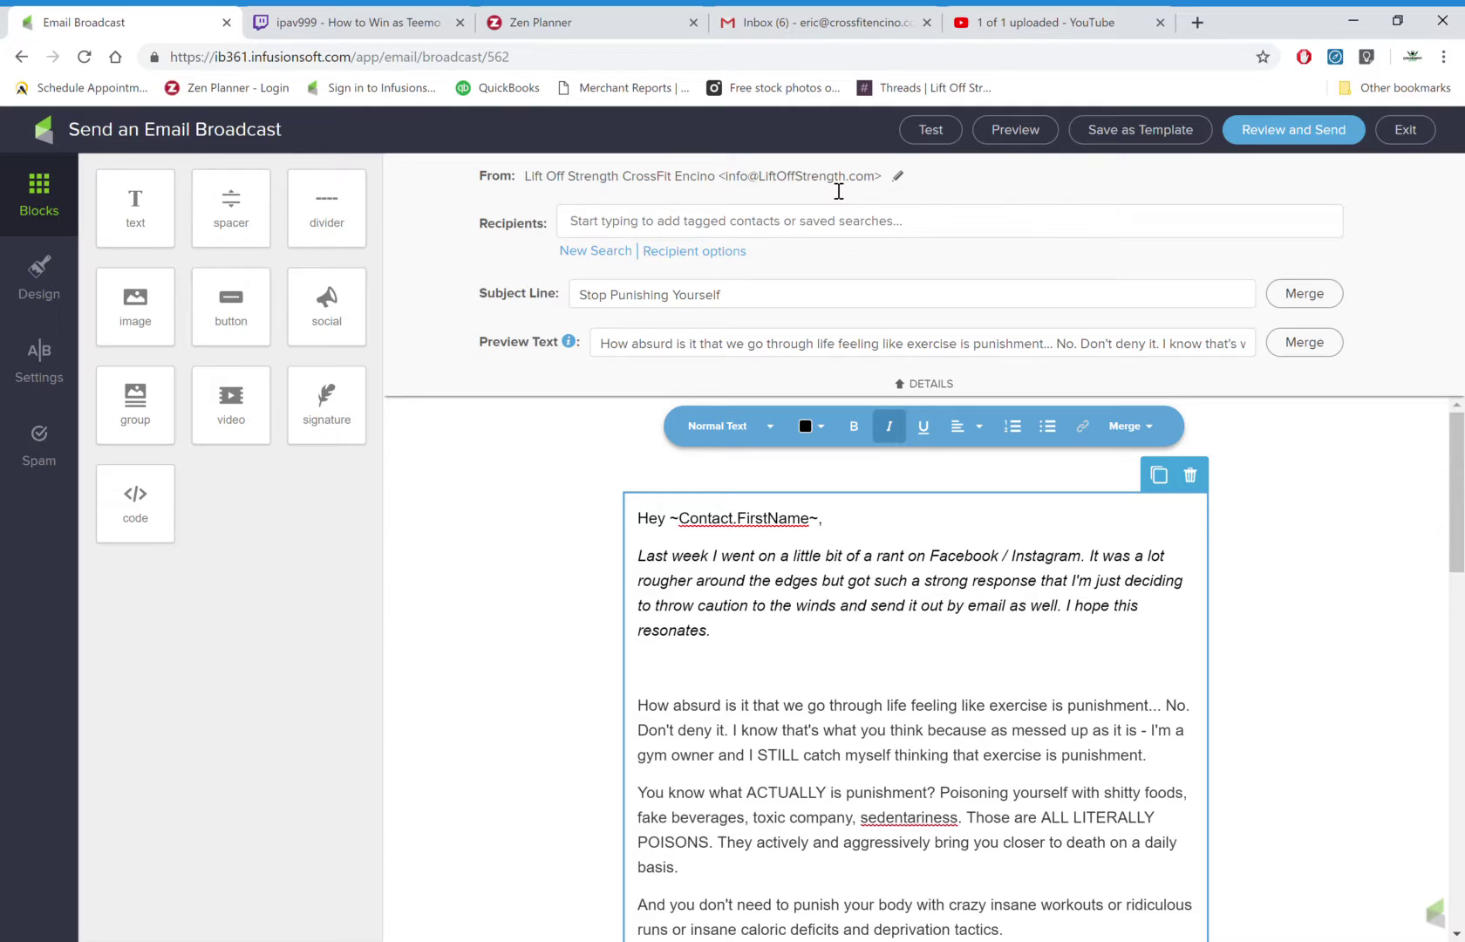
{"action": "left_click_drag", "start_coordinate": [515, 224], "coordinate": [602, 228]}
{"action": "left_click", "coordinate": [541, 297]}
{"action": "triple_click", "coordinate": [654, 343]}
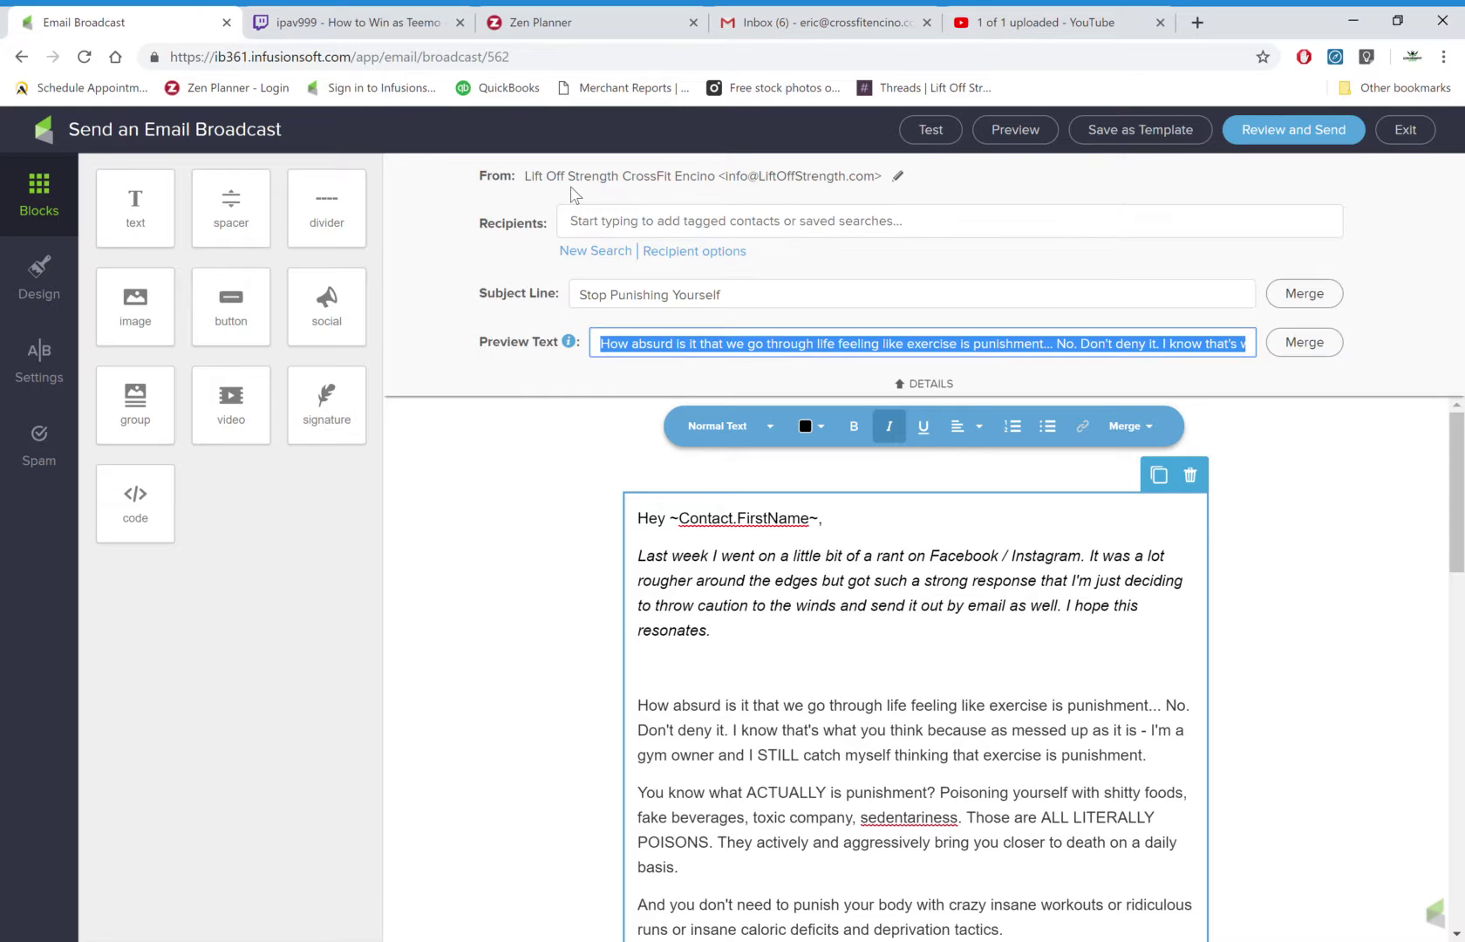
{"action": "left_click", "coordinate": [748, 190]}
{"action": "double_click", "coordinate": [737, 176]}
Set Recipients to the saved search 'Full Database - for Daily Emails (NOT OFFERS)' (1,408 contacts).
{"action": "left_click", "coordinate": [729, 225]}
{"action": "left_click", "coordinate": [704, 234]}
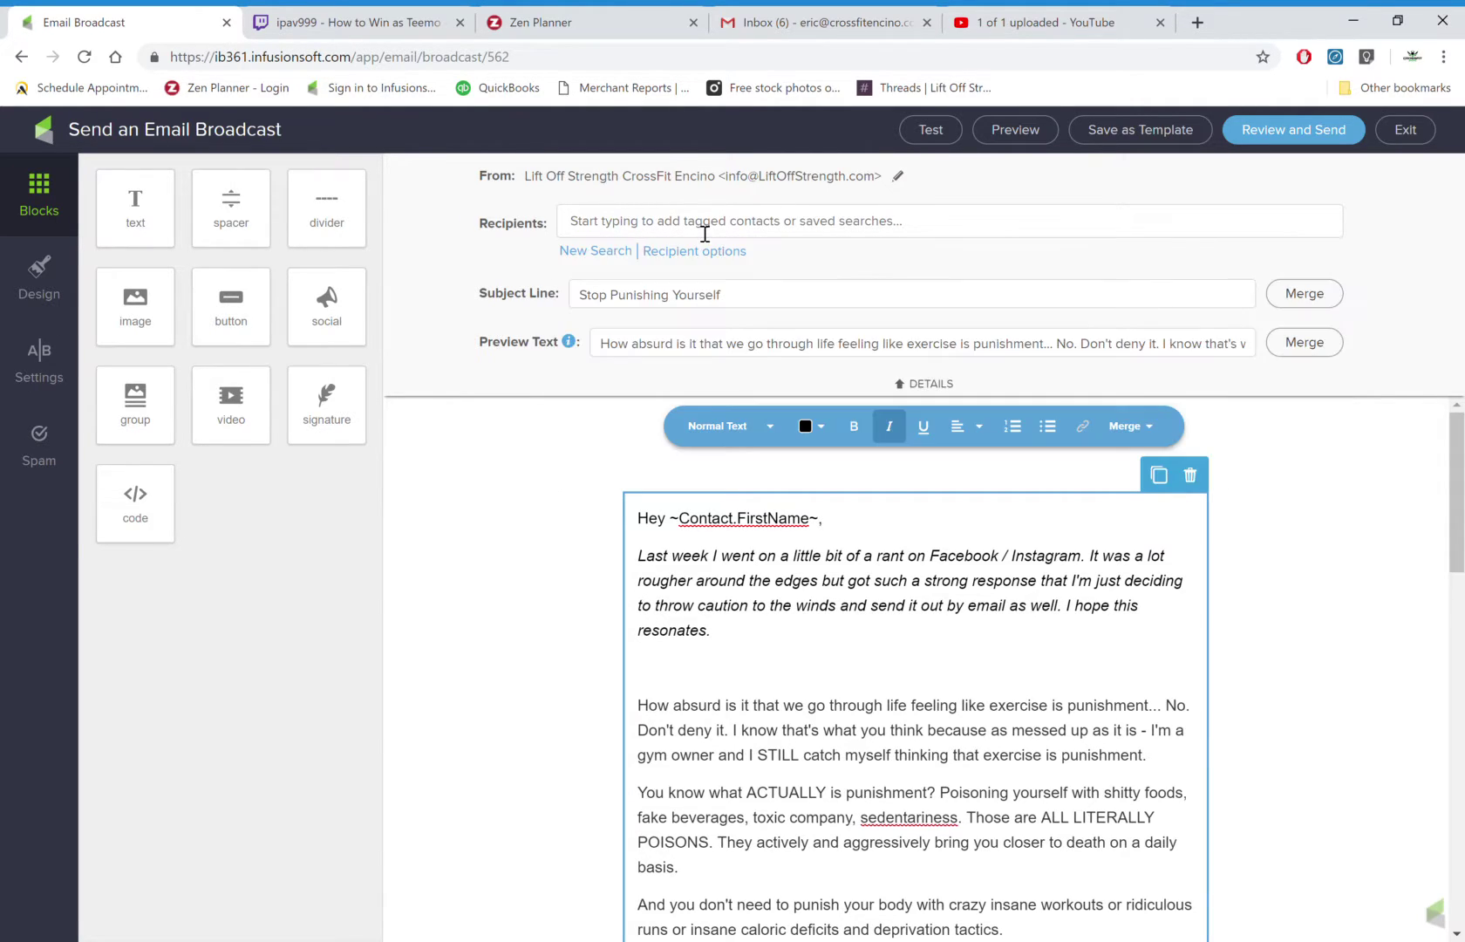
{"action": "left_click", "coordinate": [705, 234]}
{"action": "type", "text": "t"}
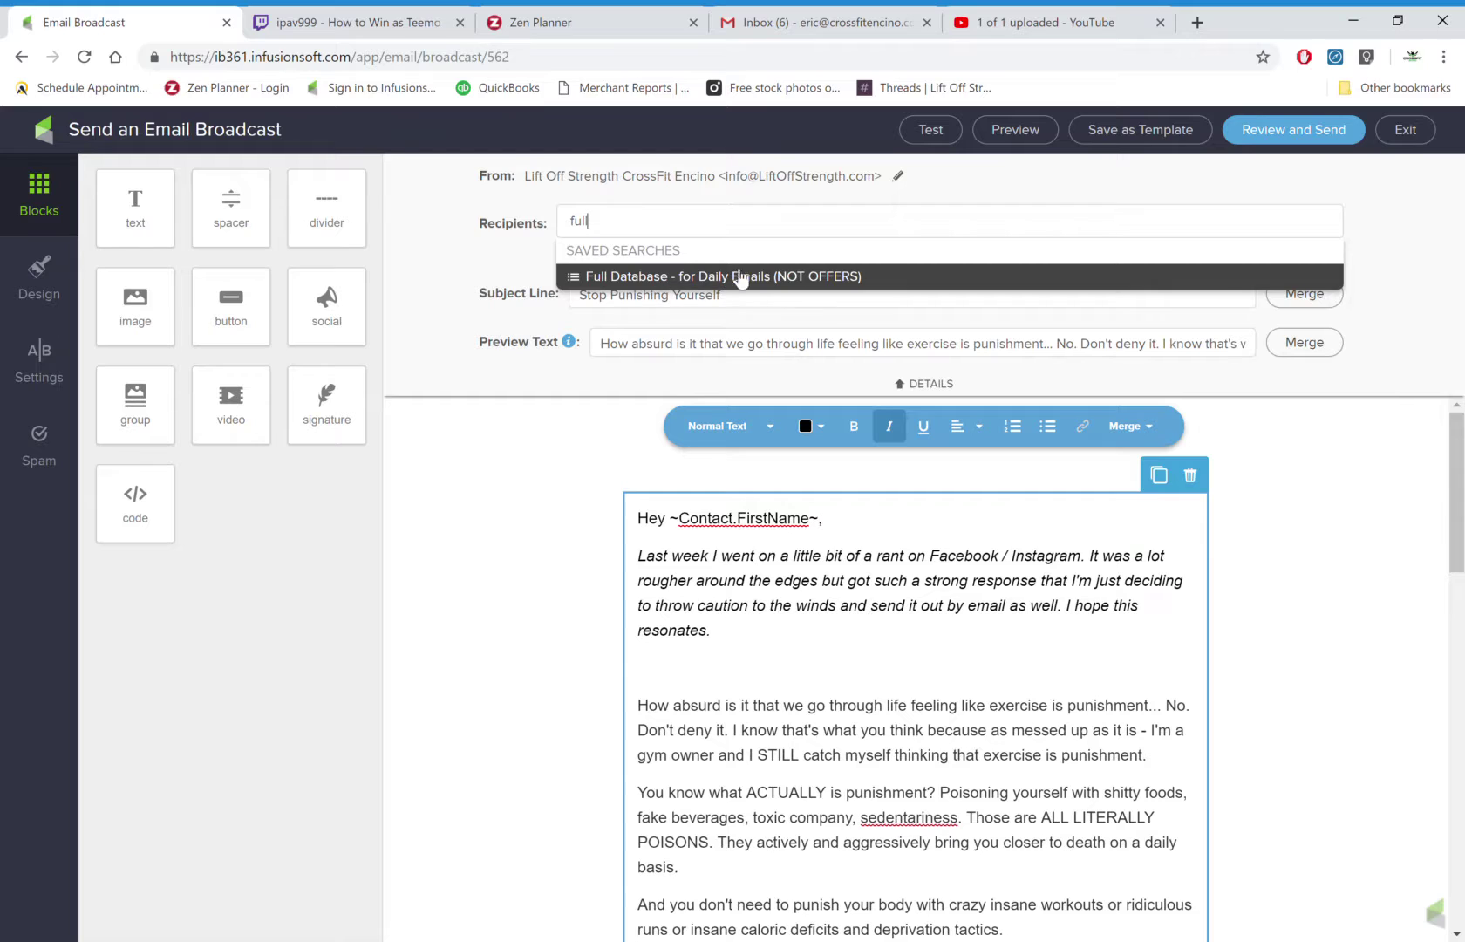
{"action": "left_click", "coordinate": [794, 277]}
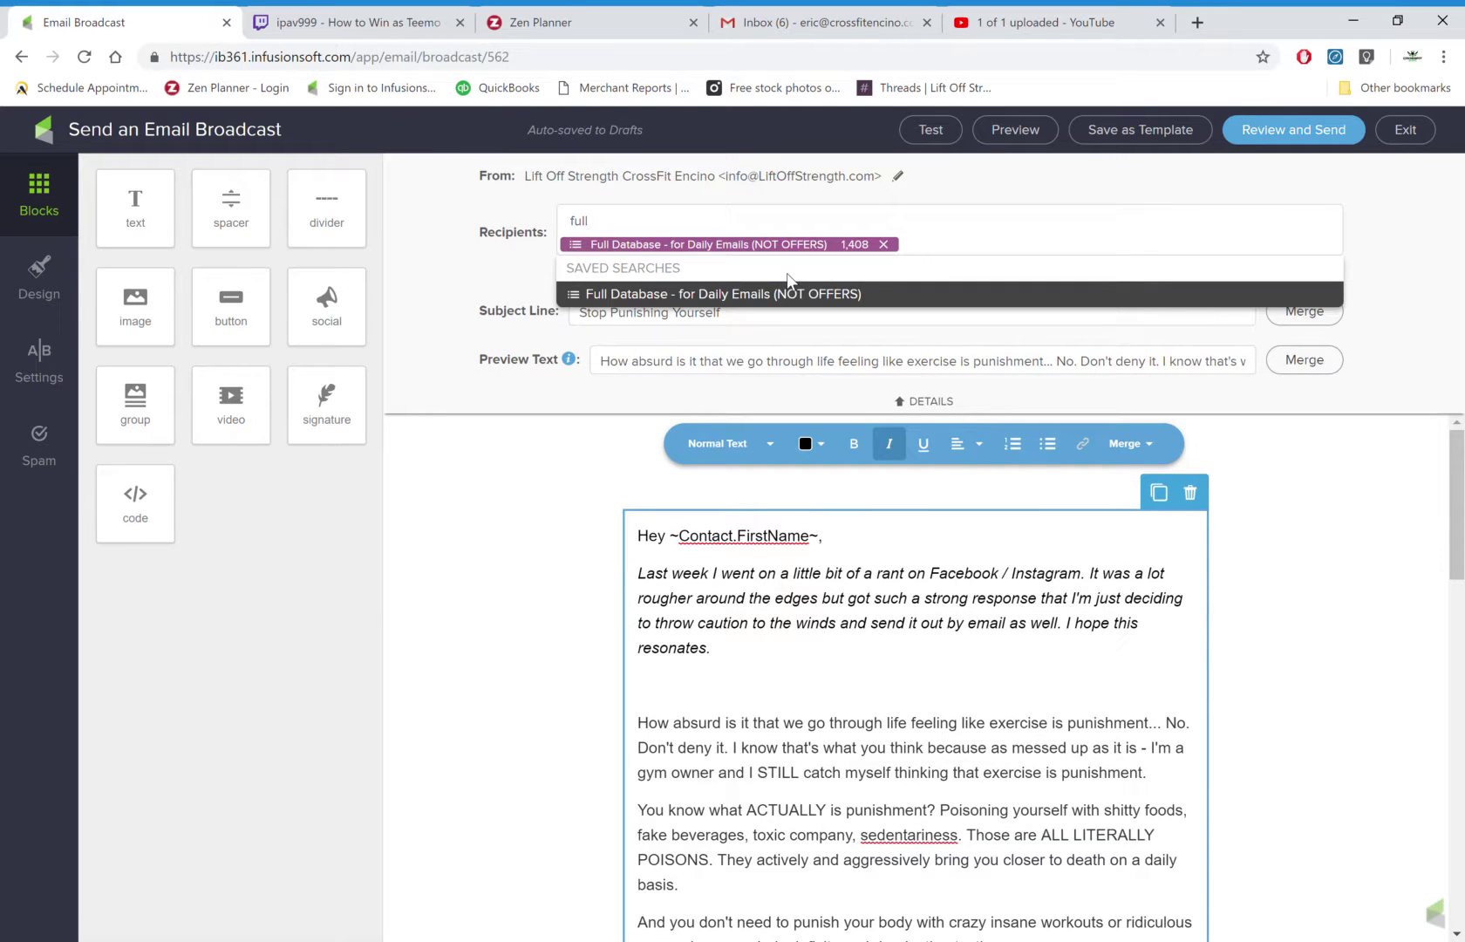
Replace the old subject line with the new 'Subject line a' text.
{"action": "left_click", "coordinate": [565, 351]}
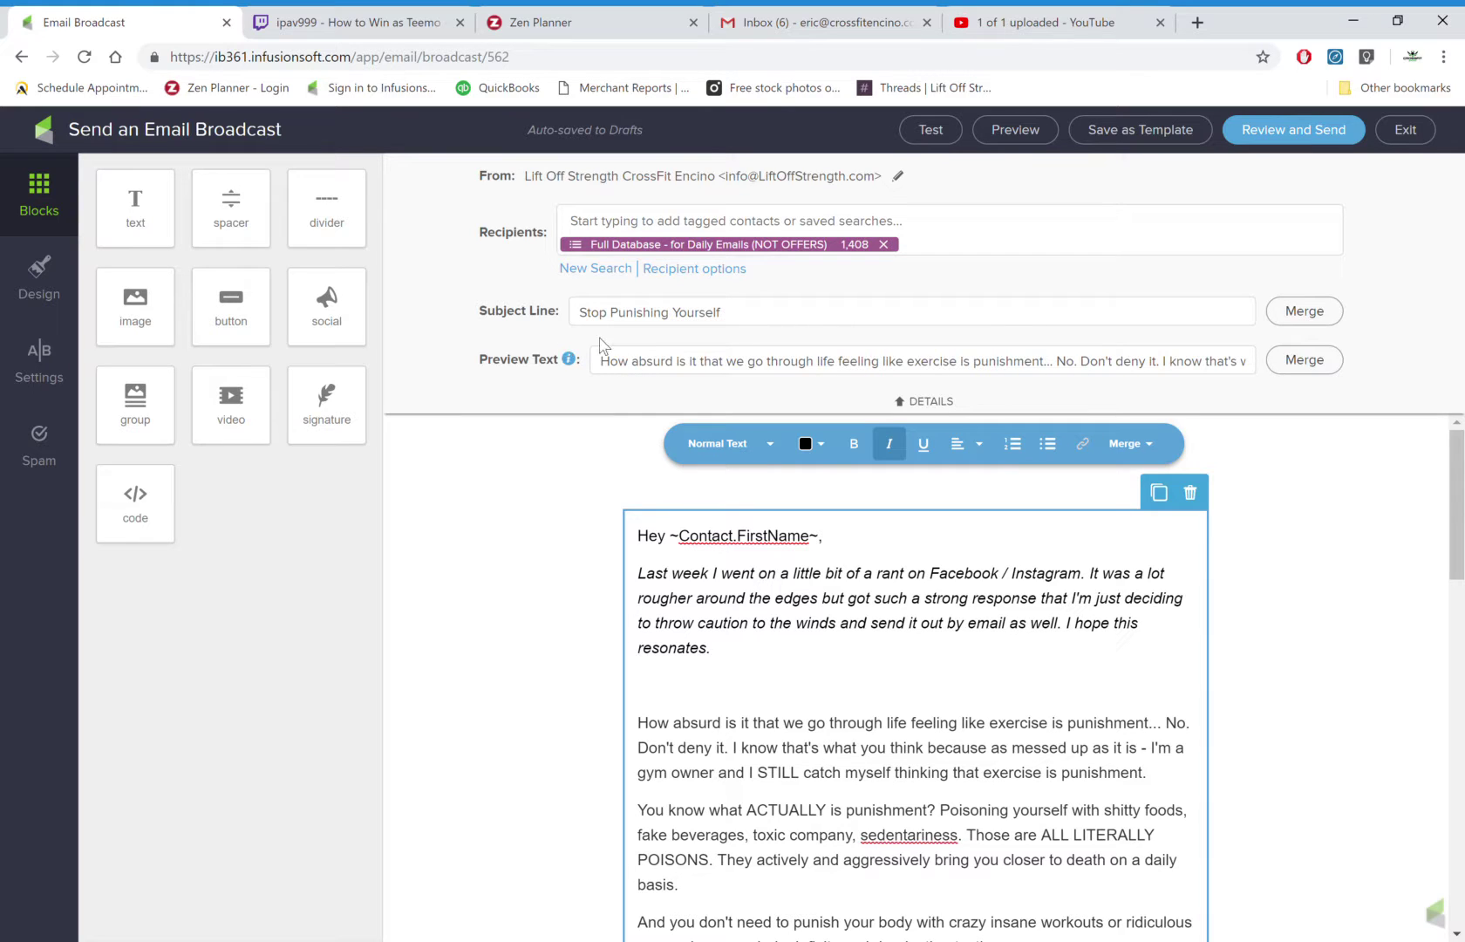
{"action": "left_click_drag", "start_coordinate": [802, 311], "coordinate": [527, 303]}
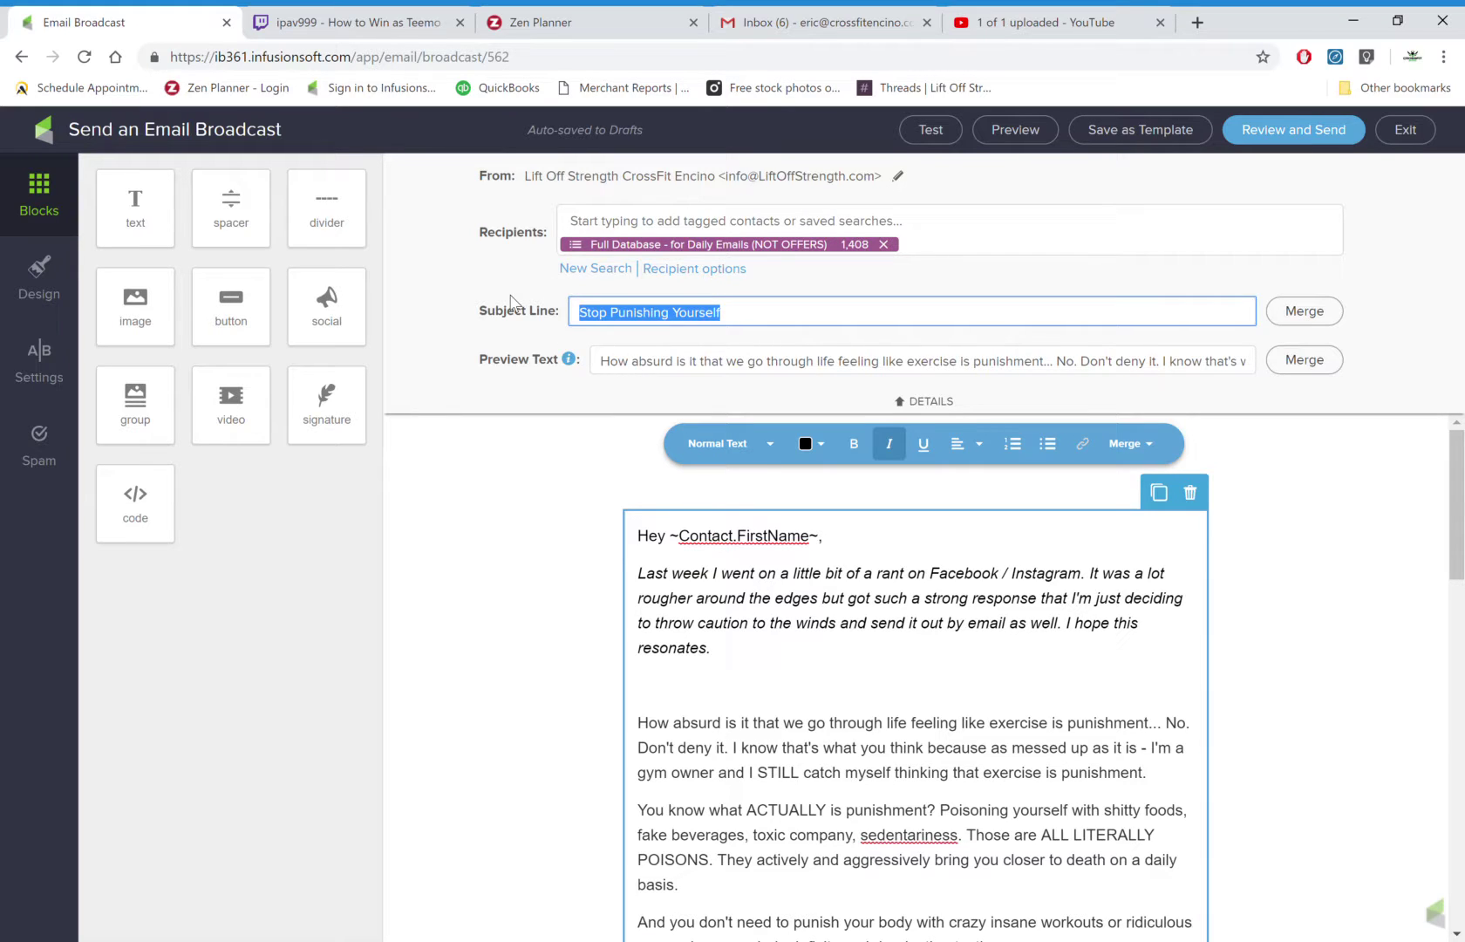
{"action": "type", "text": "Sib"}
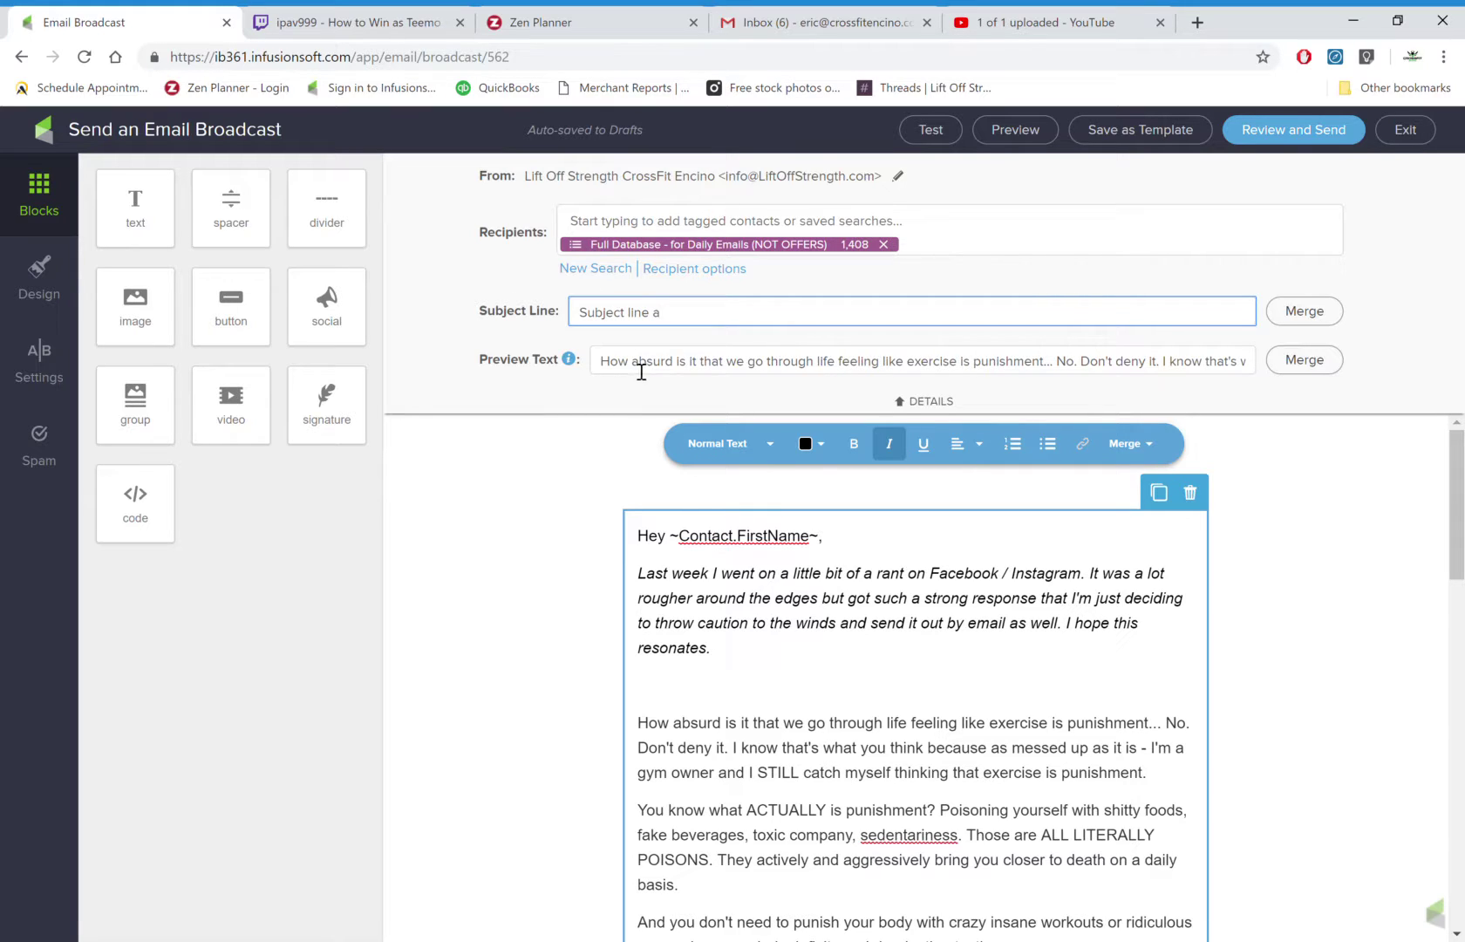
Paste the opening 'Last week I went on a little bit of a rant' paragraph as Preview Text.
{"action": "left_click_drag", "start_coordinate": [619, 365], "coordinate": [1050, 529]}
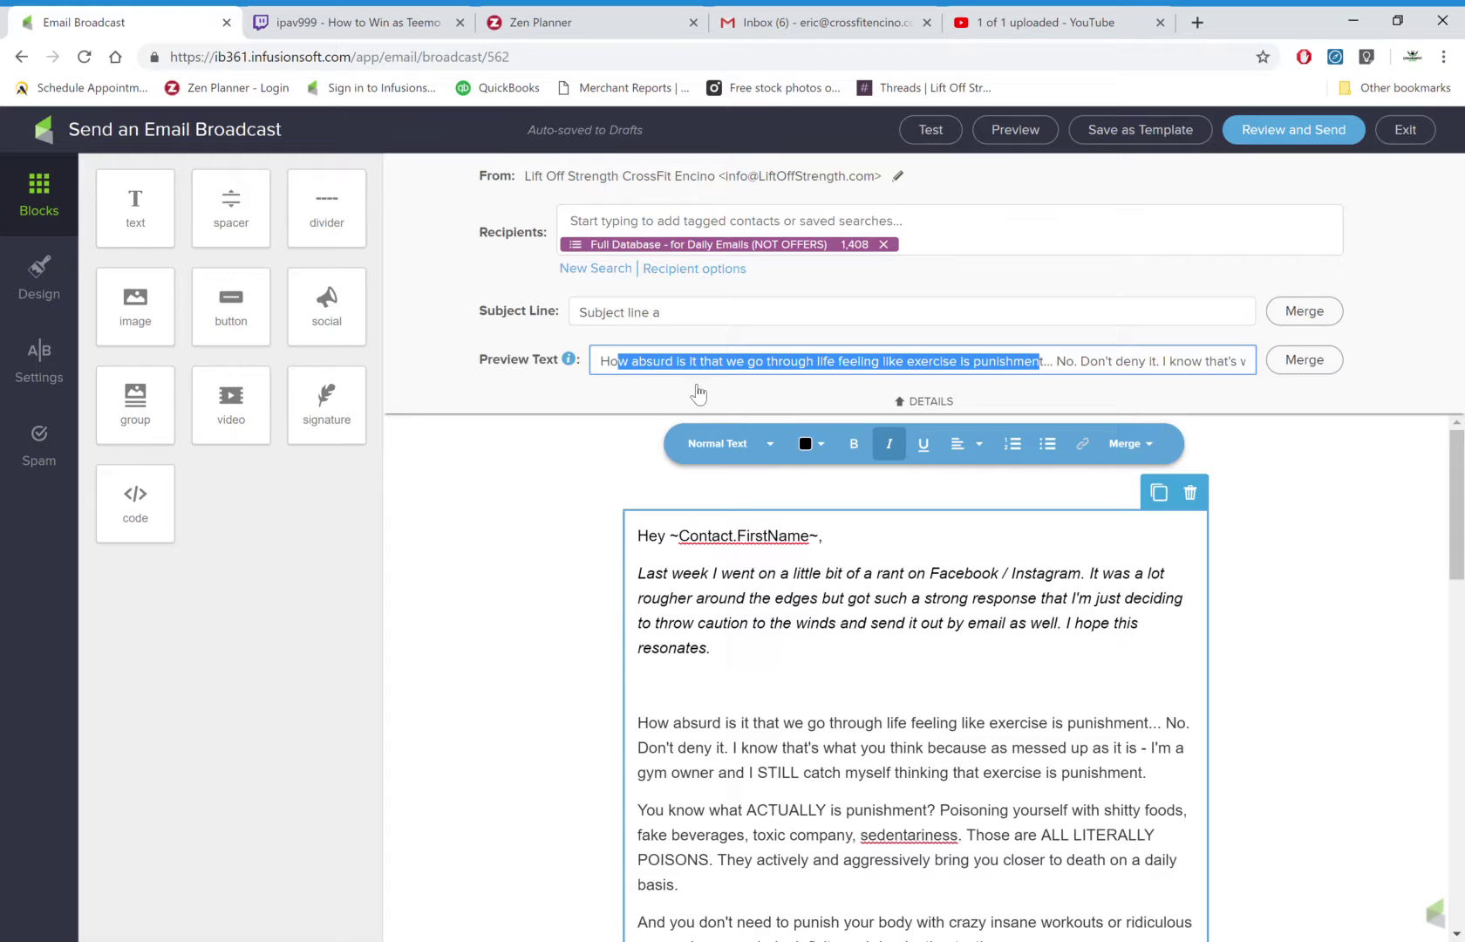
{"action": "left_click_drag", "start_coordinate": [651, 576], "coordinate": [885, 741]}
{"action": "left_click", "coordinate": [778, 654]}
{"action": "left_click_drag", "start_coordinate": [778, 655], "coordinate": [657, 542]}
{"action": "left_click", "coordinate": [680, 377]}
{"action": "key", "text": "ctrl+a"}
{"action": "type", "text": "Last week I went on a little bit of a rant on Facebook / Instagram. It was a lot rougher around the edges but got such a strong response tha"}
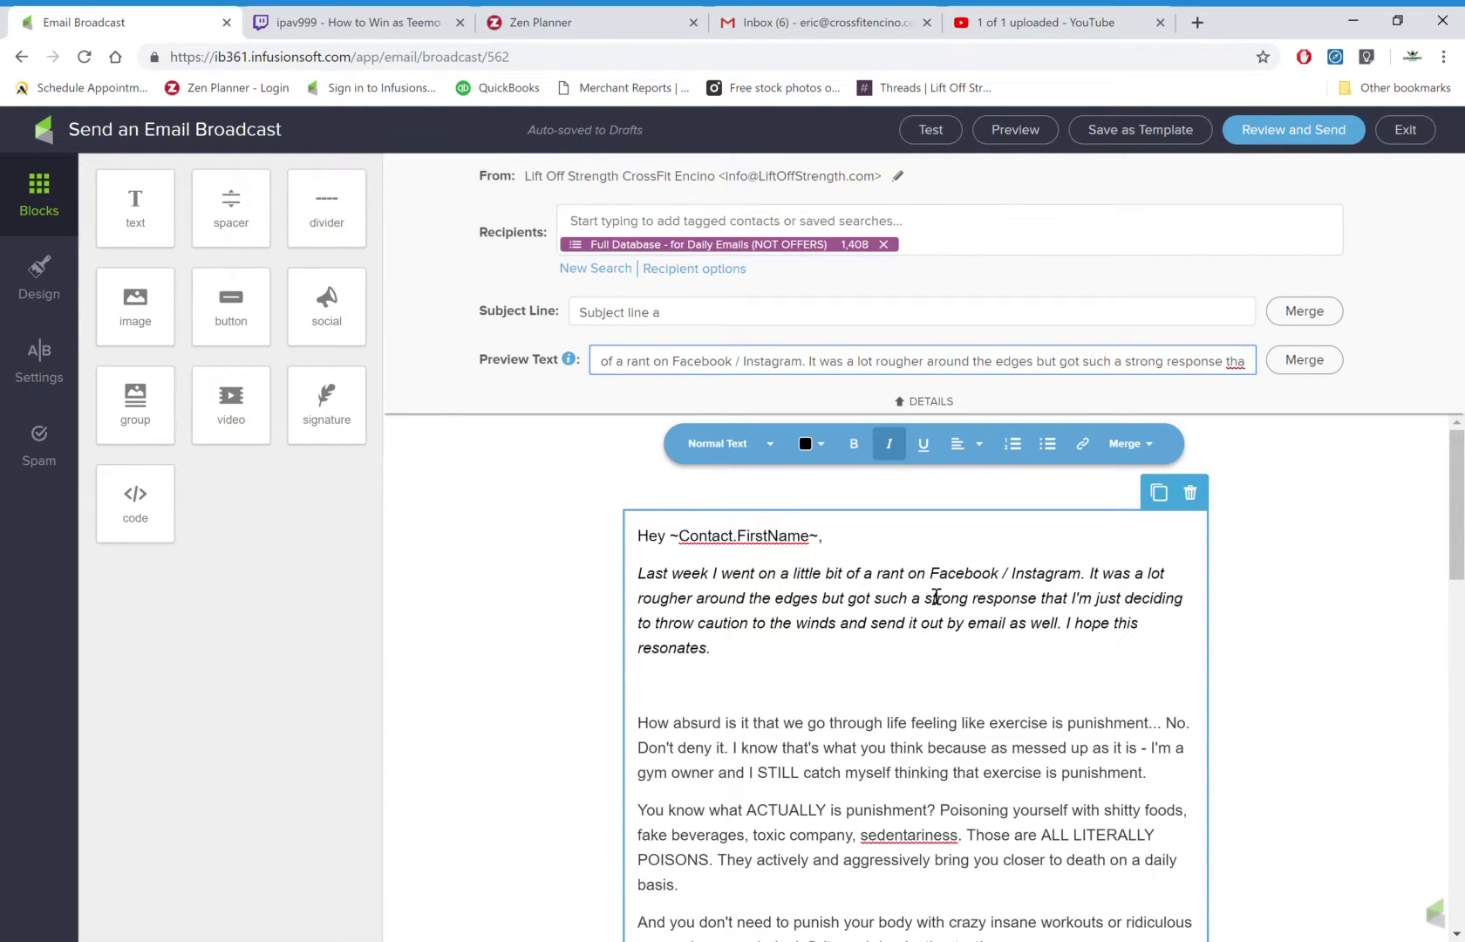
{"action": "left_click", "coordinate": [925, 401]}
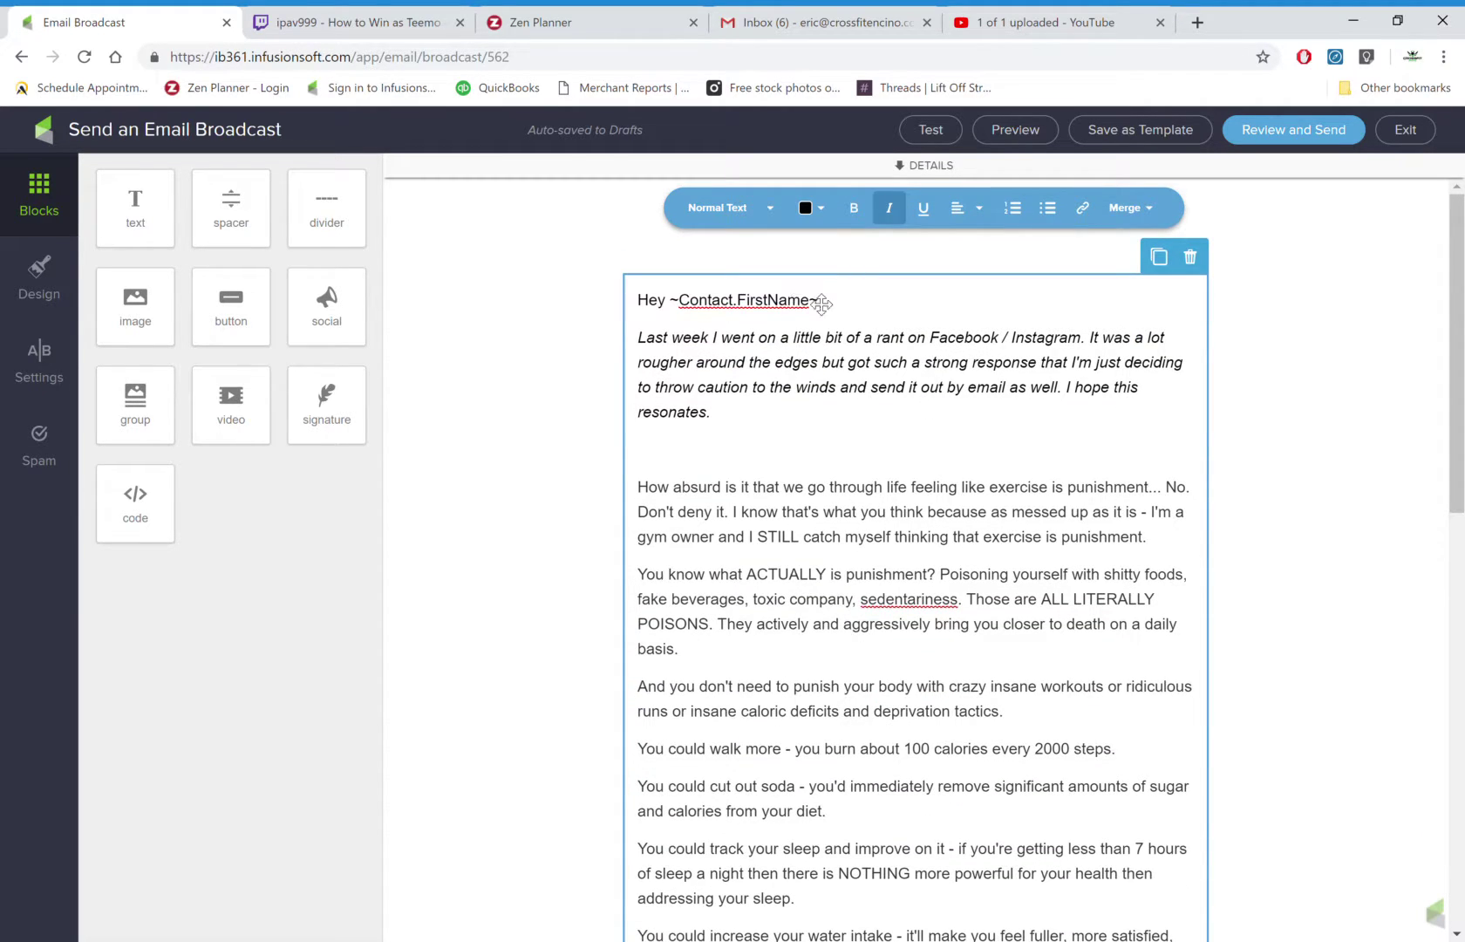
Fix spacing after the opening paragraph, keeping 'How absurd' as its own paragraph.
{"action": "scroll", "coordinate": [802, 422], "scroll_direction": "down", "scroll_amount": 10}
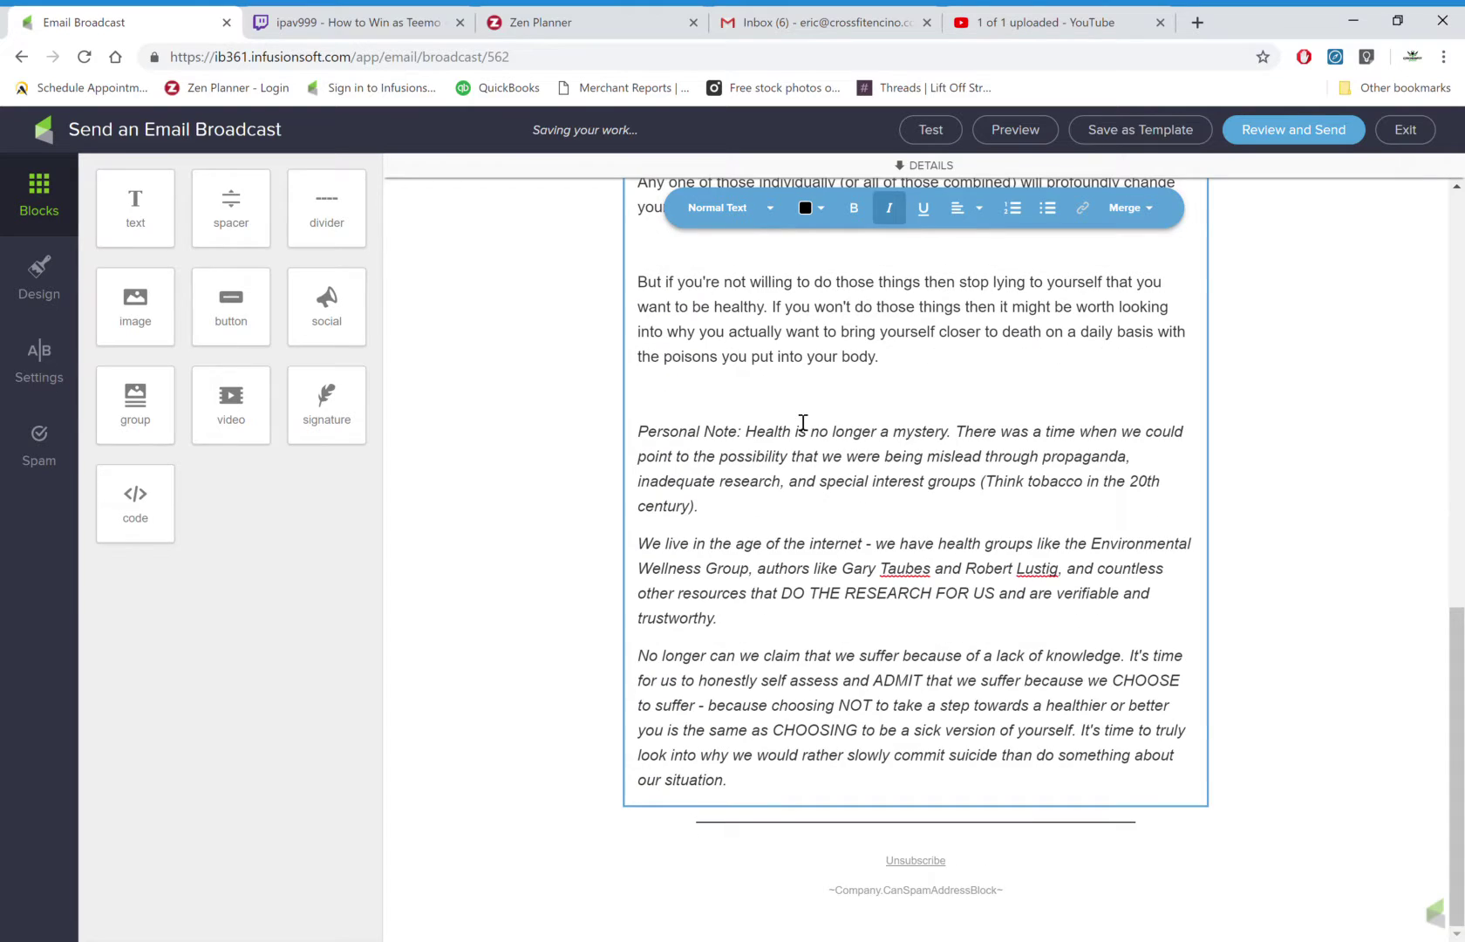
{"action": "scroll", "coordinate": [803, 423], "scroll_direction": "up", "scroll_amount": 10}
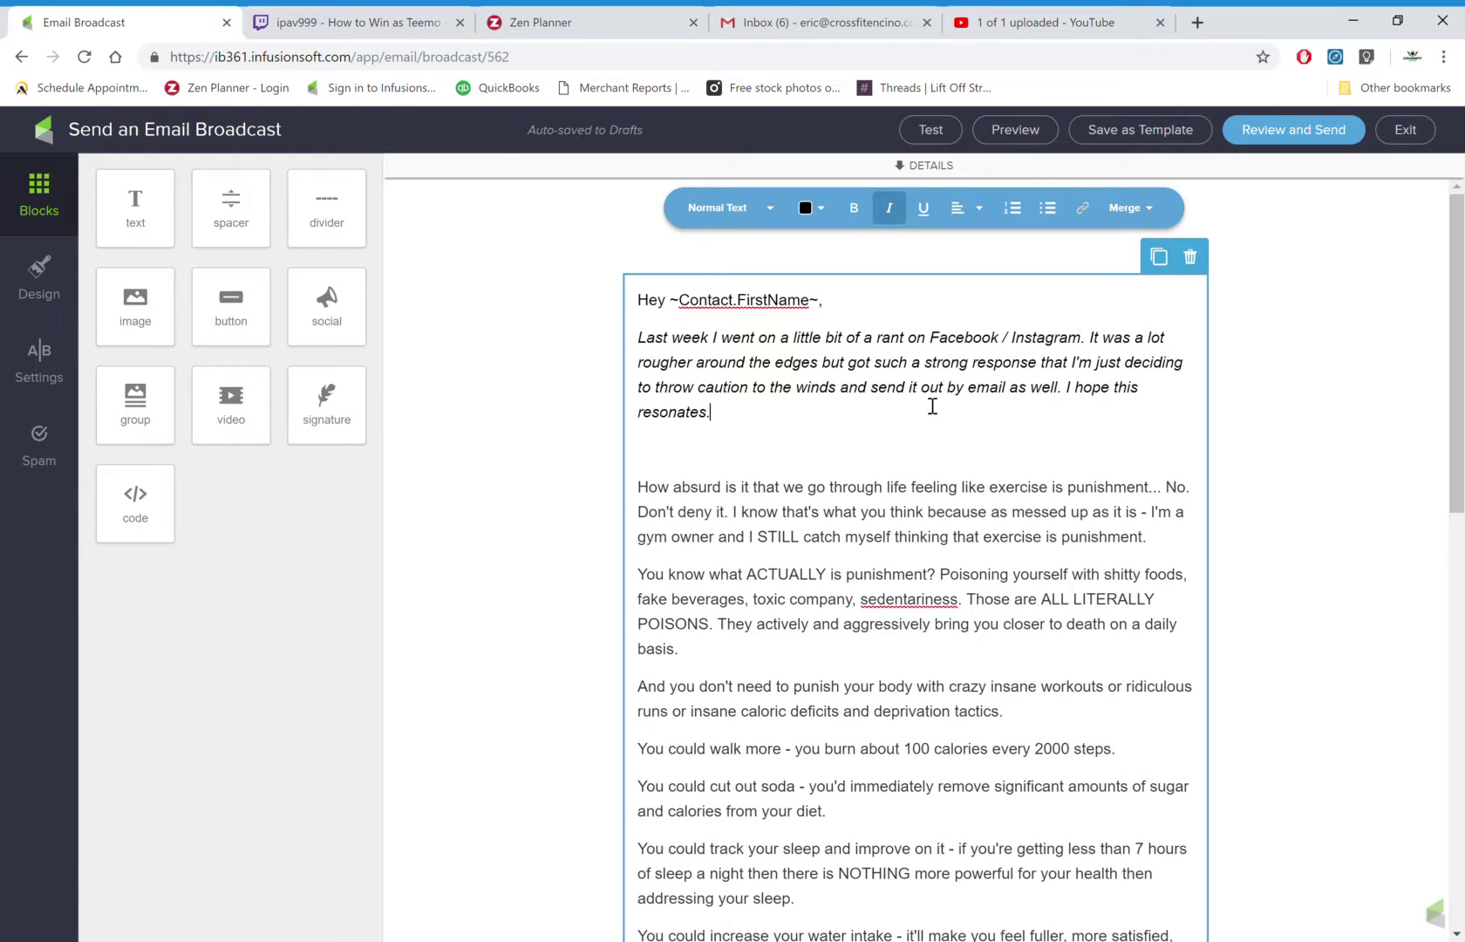
{"action": "left_click", "coordinate": [663, 337]}
{"action": "left_click", "coordinate": [698, 460]}
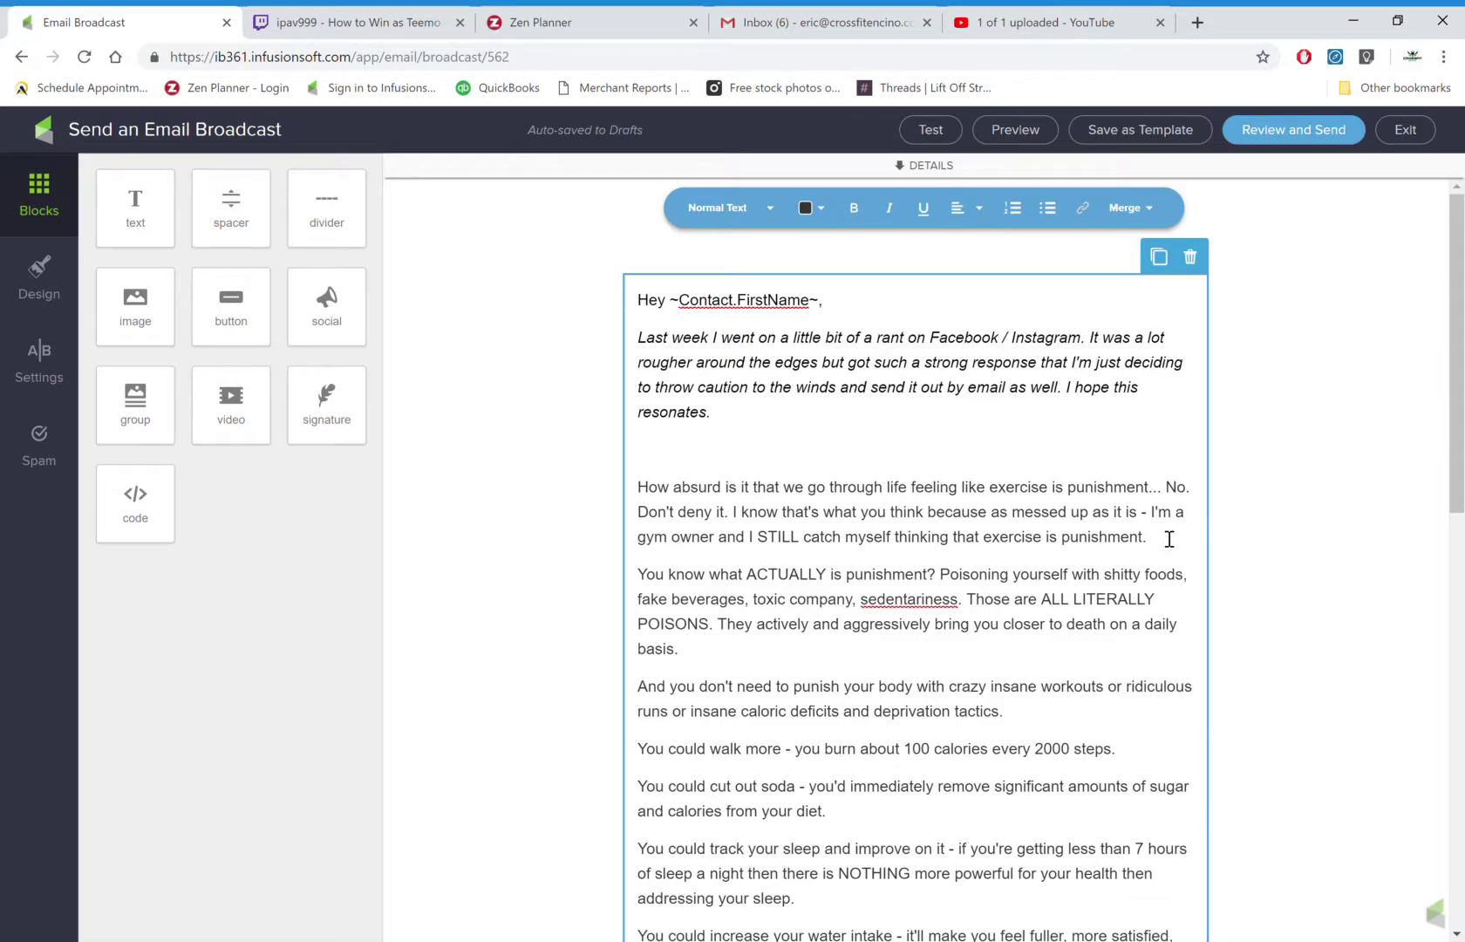
{"action": "left_click", "coordinate": [1169, 539]}
{"action": "key", "text": "Return"}
{"action": "scroll", "coordinate": [1169, 539], "scroll_direction": "down", "scroll_amount": 12}
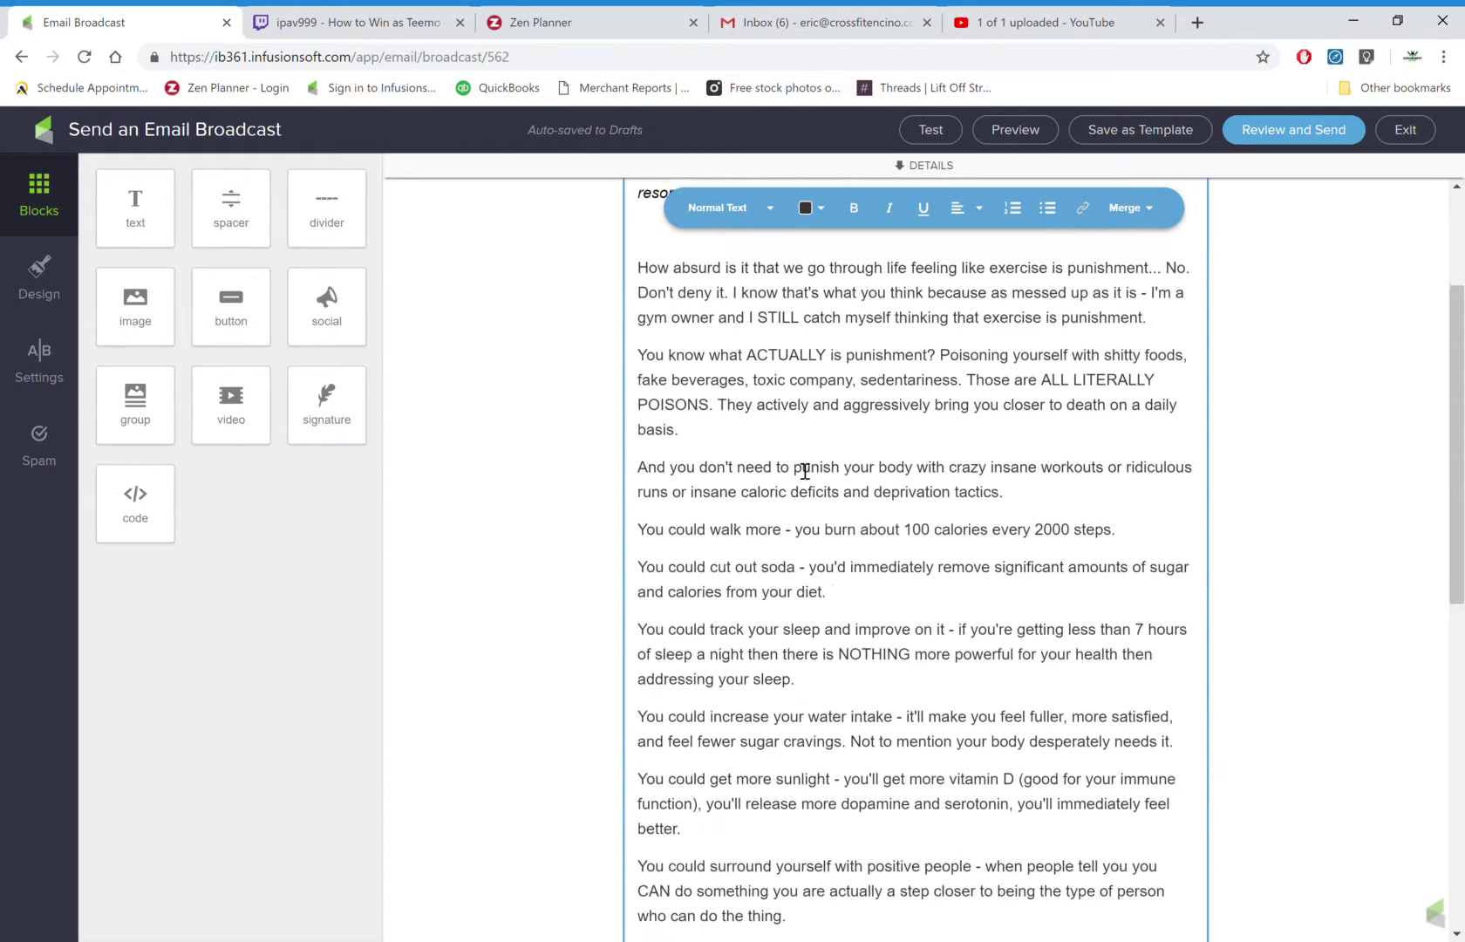
{"action": "scroll", "coordinate": [805, 471], "scroll_direction": "up", "scroll_amount": 15}
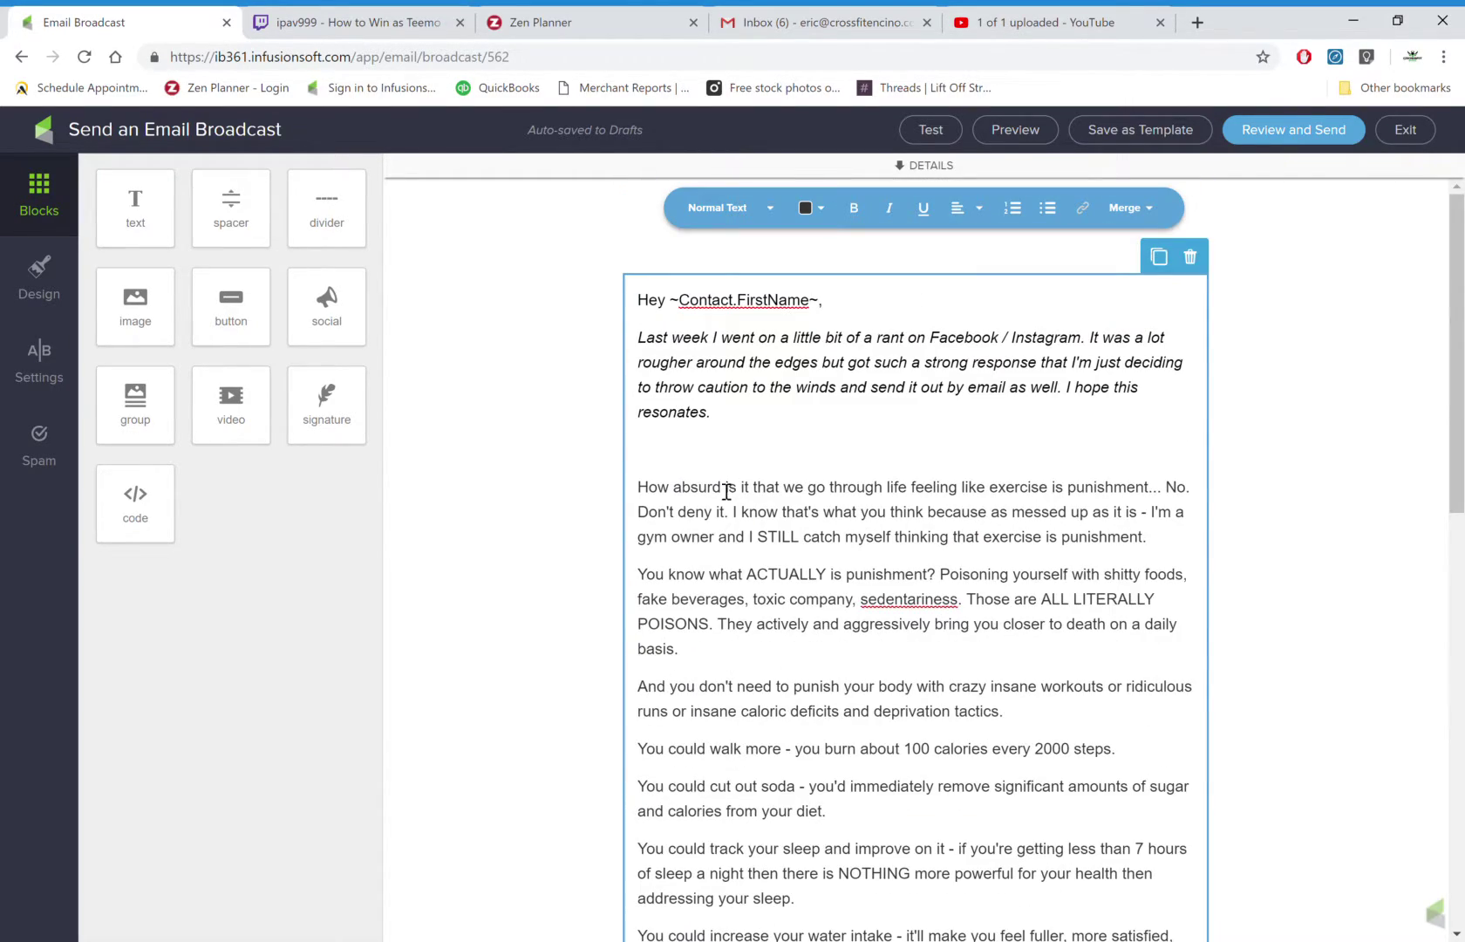
{"action": "key", "text": "BackSpace"}
{"action": "key", "text": "BackSpace"}
{"action": "key", "text": "BackSpace"}
{"action": "type", "text": "."}
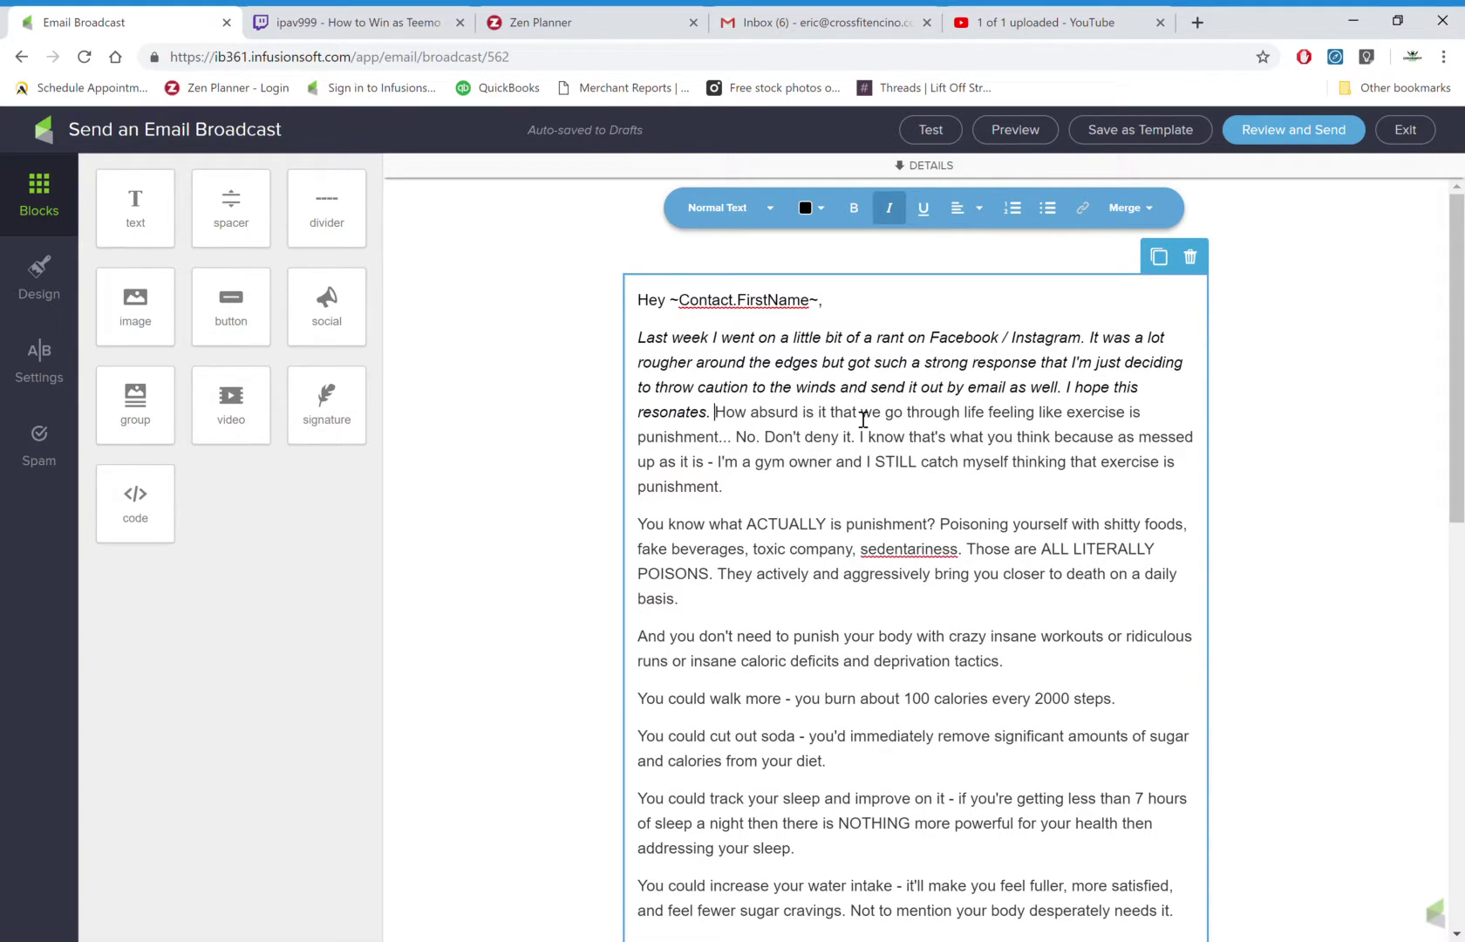
{"action": "key", "text": "Return"}
{"action": "key", "text": "Return"}
Compare the italic opening paragraph with the Preview Text, then begin a test send.
{"action": "scroll", "coordinate": [903, 530], "scroll_direction": "down", "scroll_amount": 8}
{"action": "scroll", "coordinate": [904, 533], "scroll_direction": "down", "scroll_amount": 4}
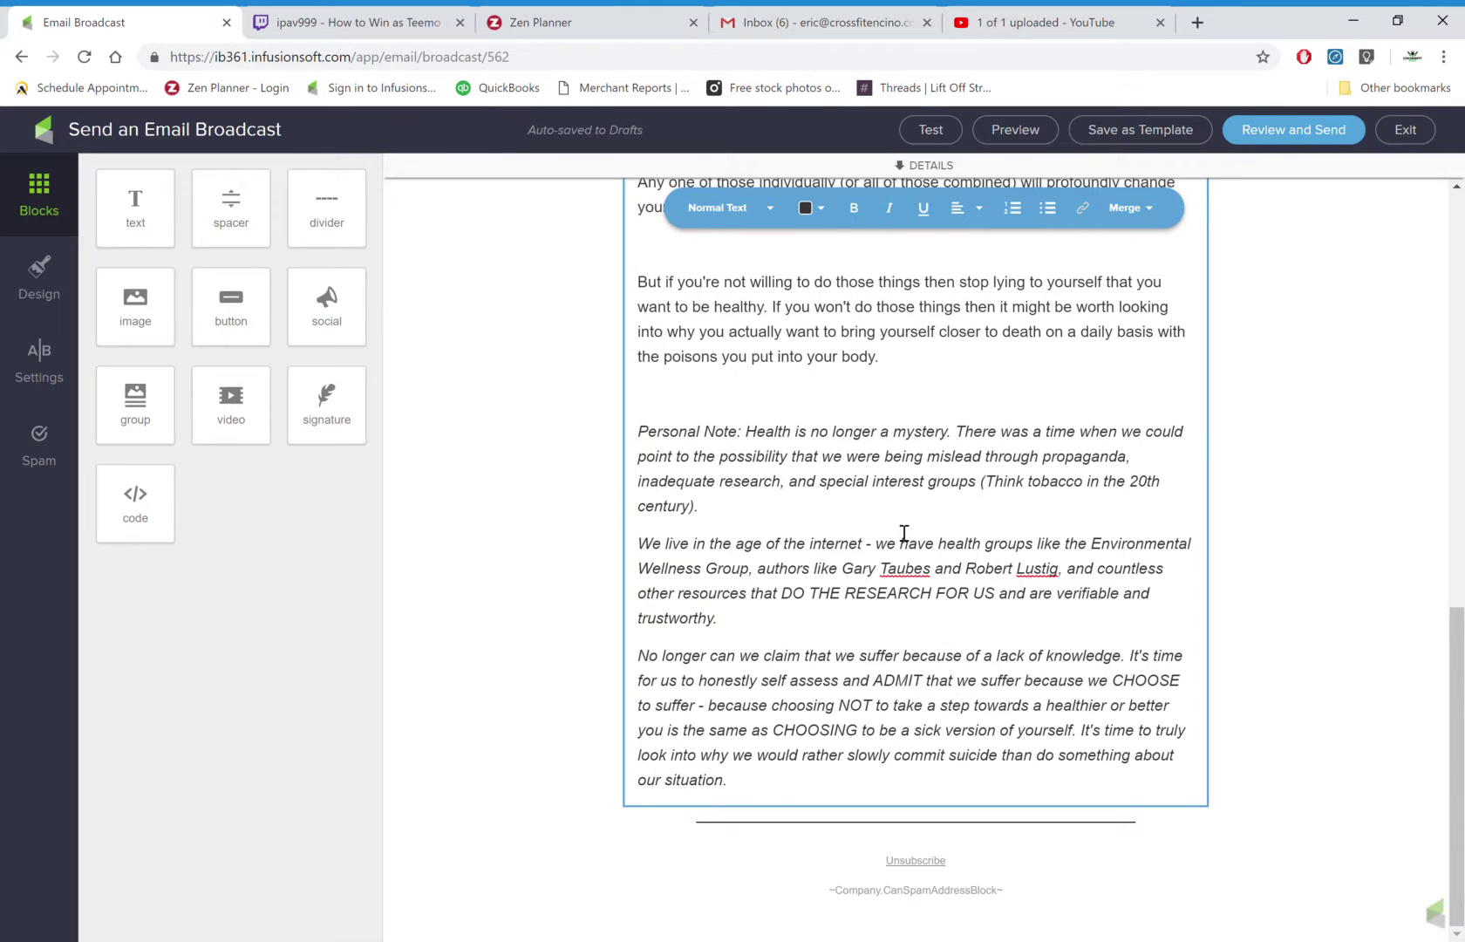
{"action": "scroll", "coordinate": [904, 532], "scroll_direction": "up", "scroll_amount": 12}
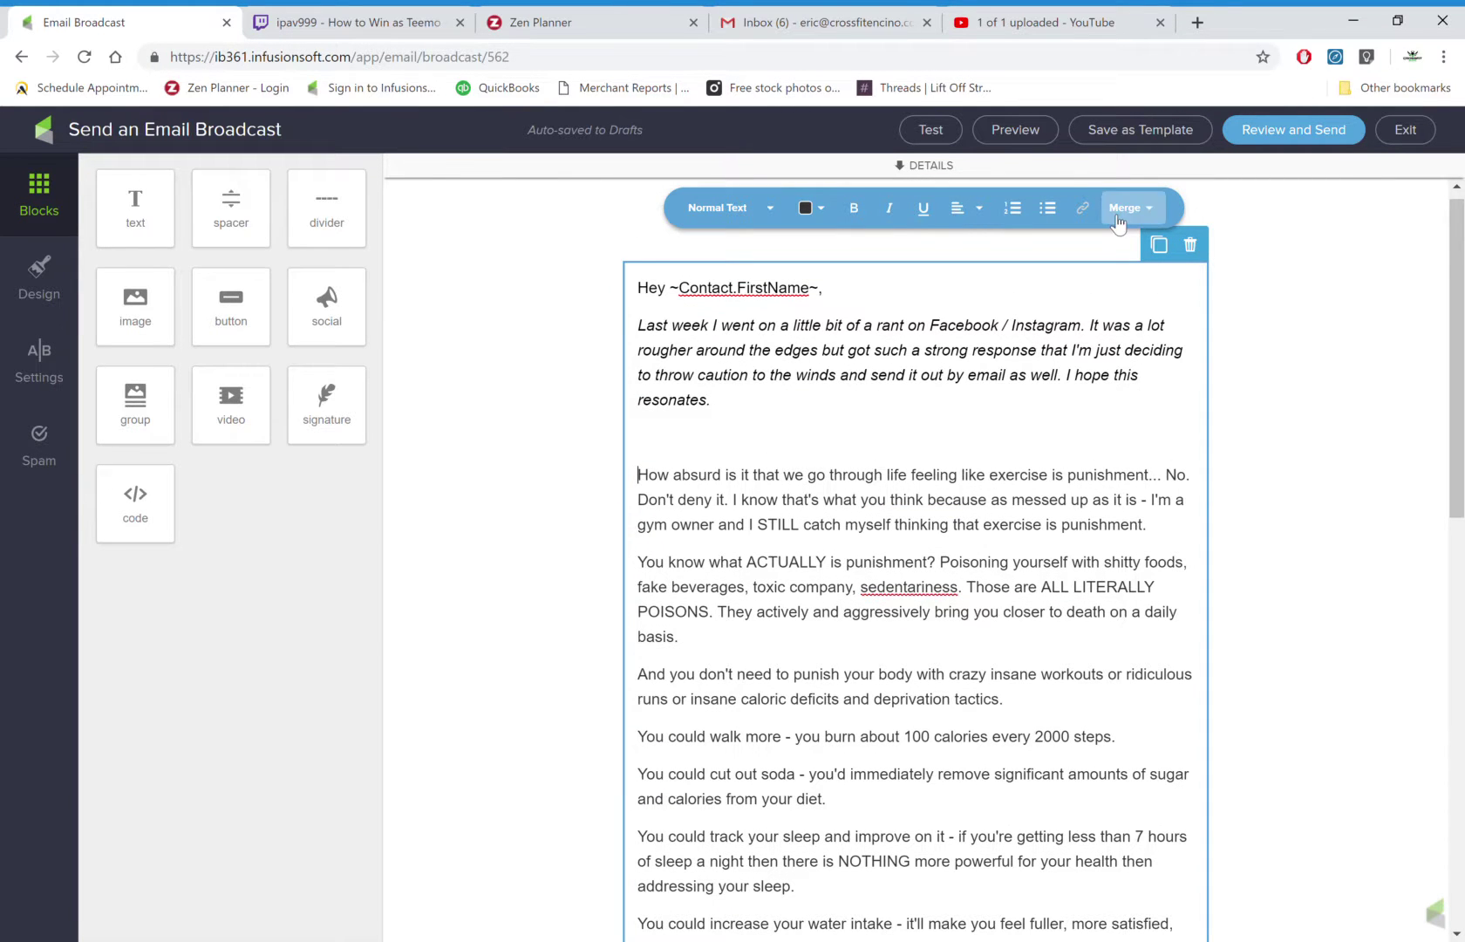
{"action": "left_click", "coordinate": [932, 416]}
{"action": "left_click_drag", "start_coordinate": [932, 416], "coordinate": [589, 333]}
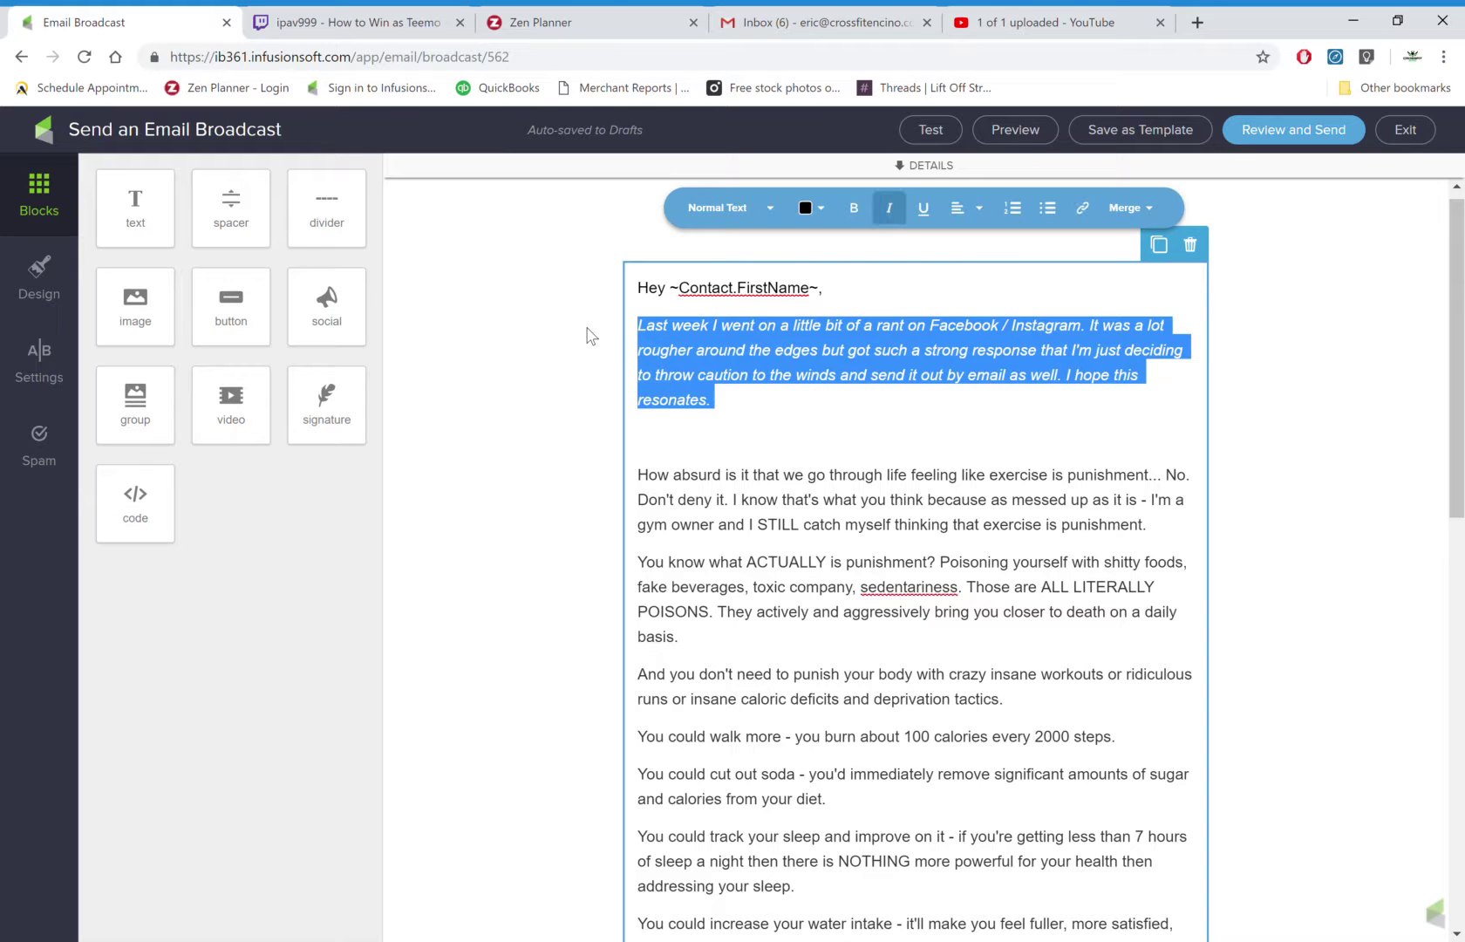
{"action": "left_click", "coordinate": [916, 166]}
{"action": "triple_click", "coordinate": [811, 366]}
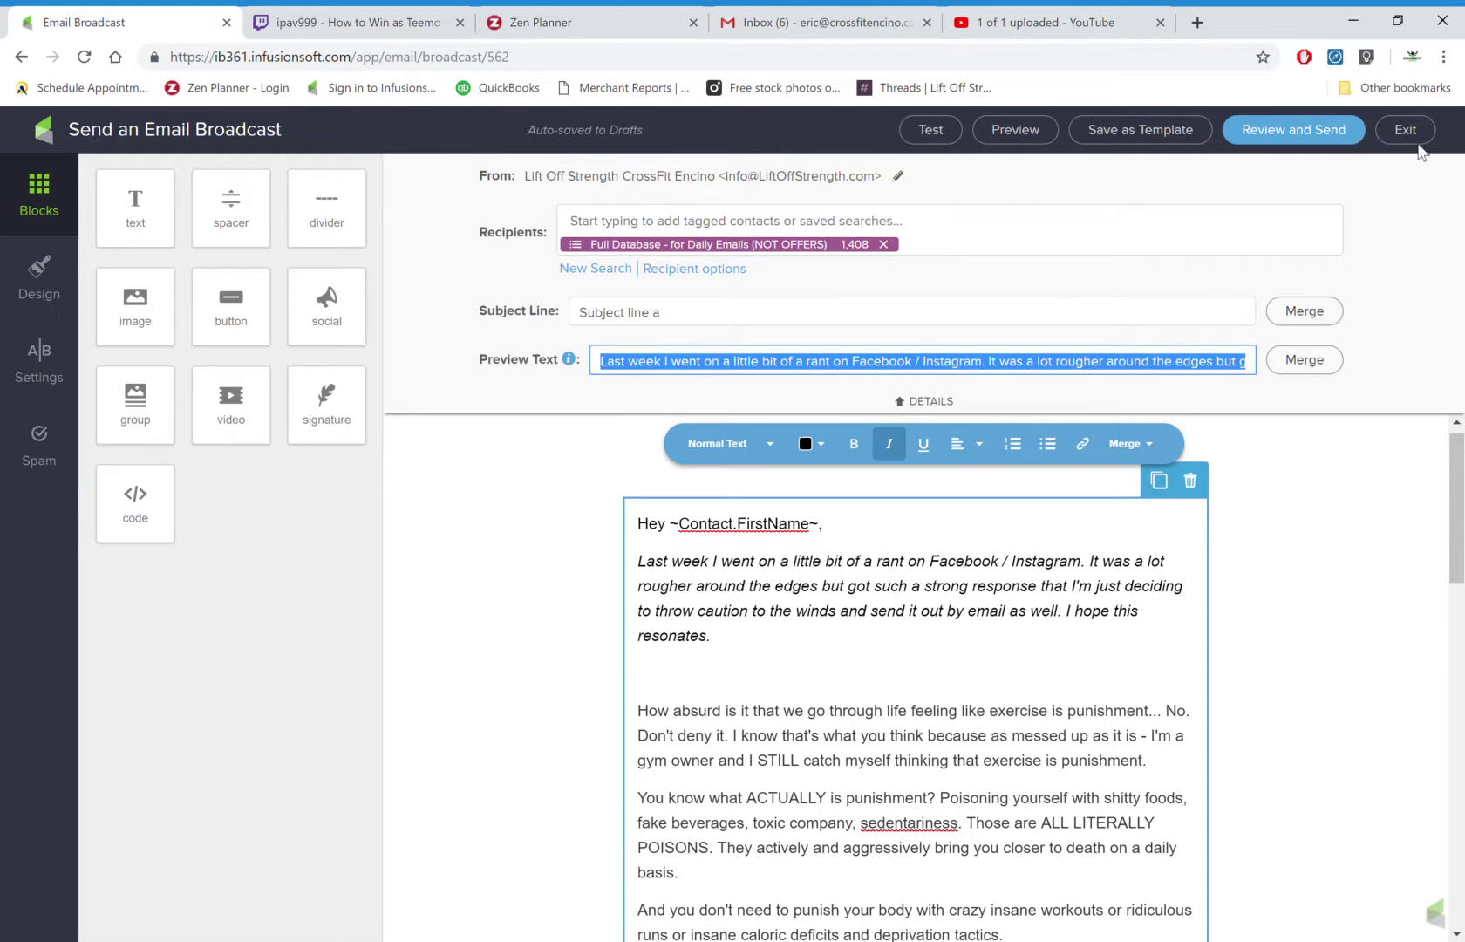
{"action": "left_click", "coordinate": [949, 138]}
Send a test copy of the email to a personal e-mail address.
{"action": "left_click", "coordinate": [878, 191]}
{"action": "type", "text": "andrew"}
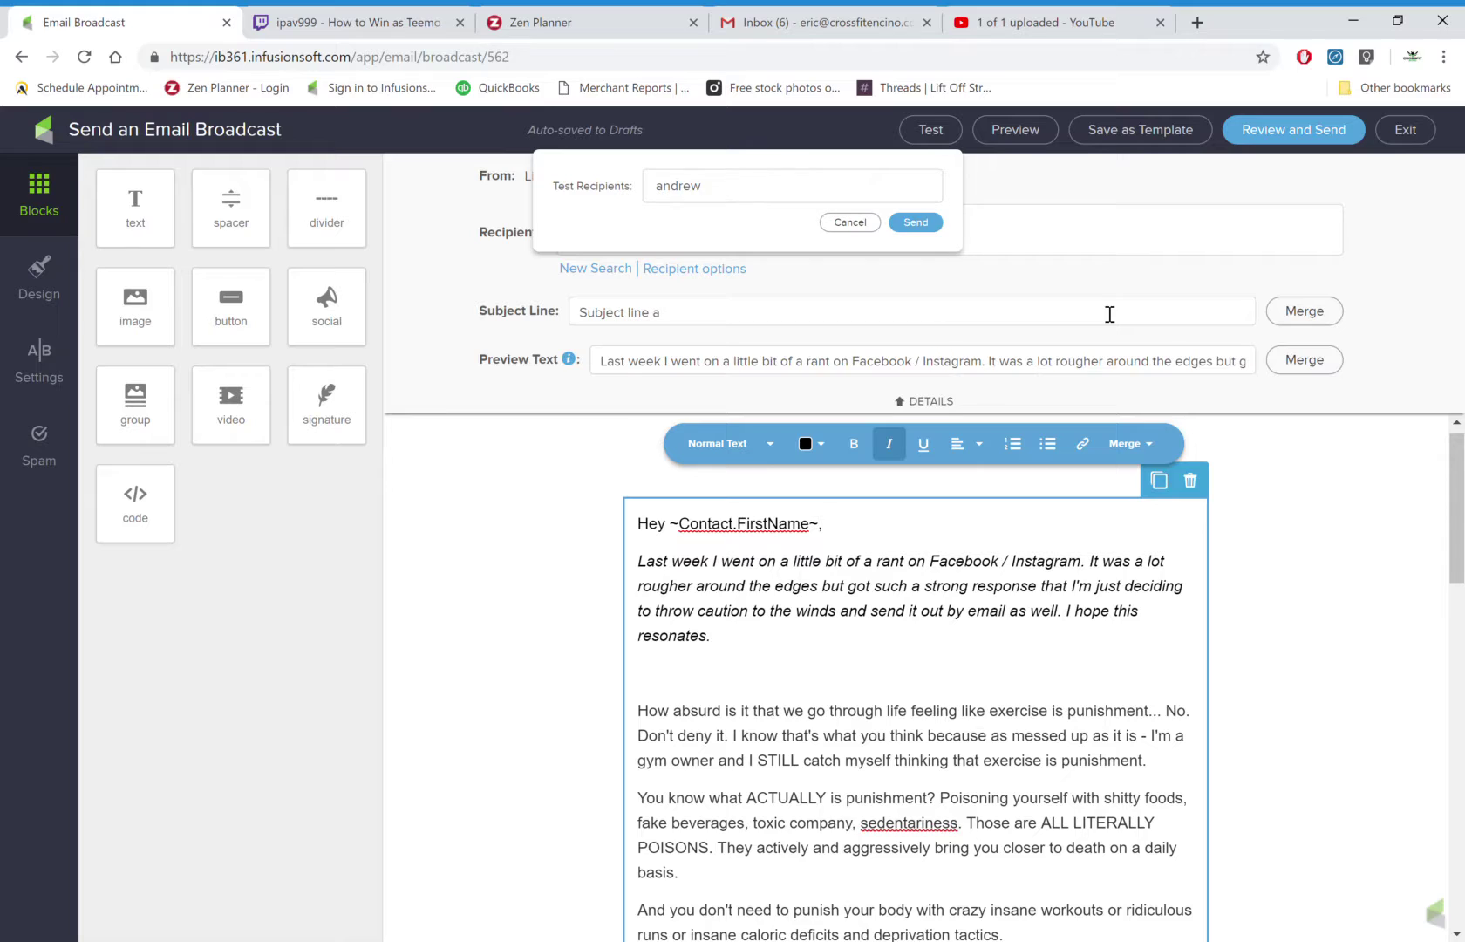
{"action": "key", "text": "BackSpace"}
{"action": "key", "text": "BackSpace"}
{"action": "key", "text": "BackSpace"}
{"action": "key", "text": "BackSpace"}
{"action": "key", "text": "BackSpace"}
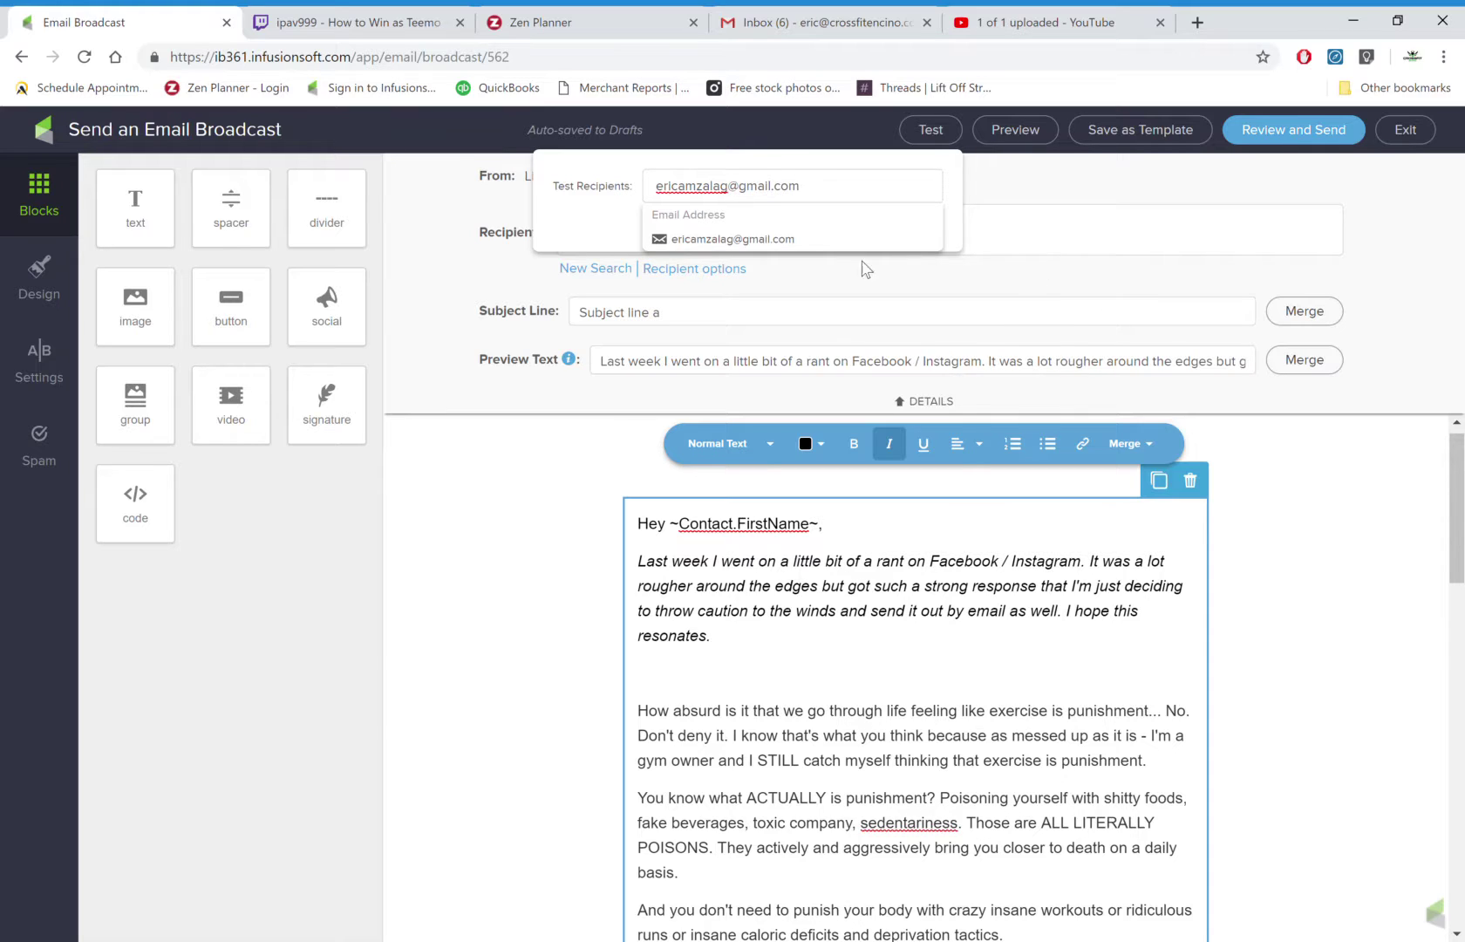
{"action": "left_click", "coordinate": [812, 241]}
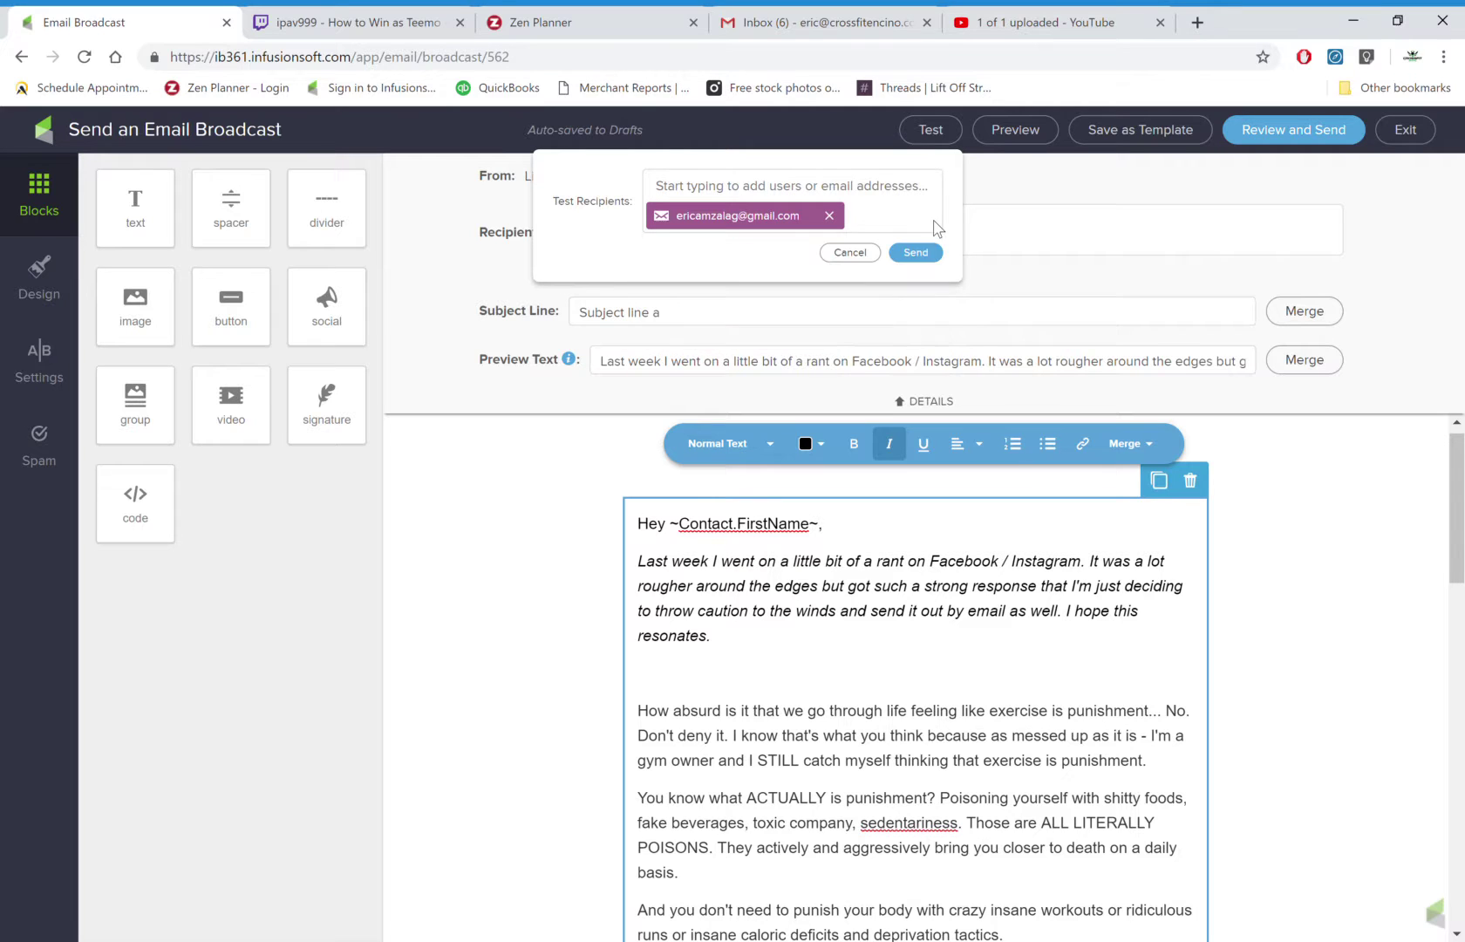
{"action": "left_click", "coordinate": [924, 253]}
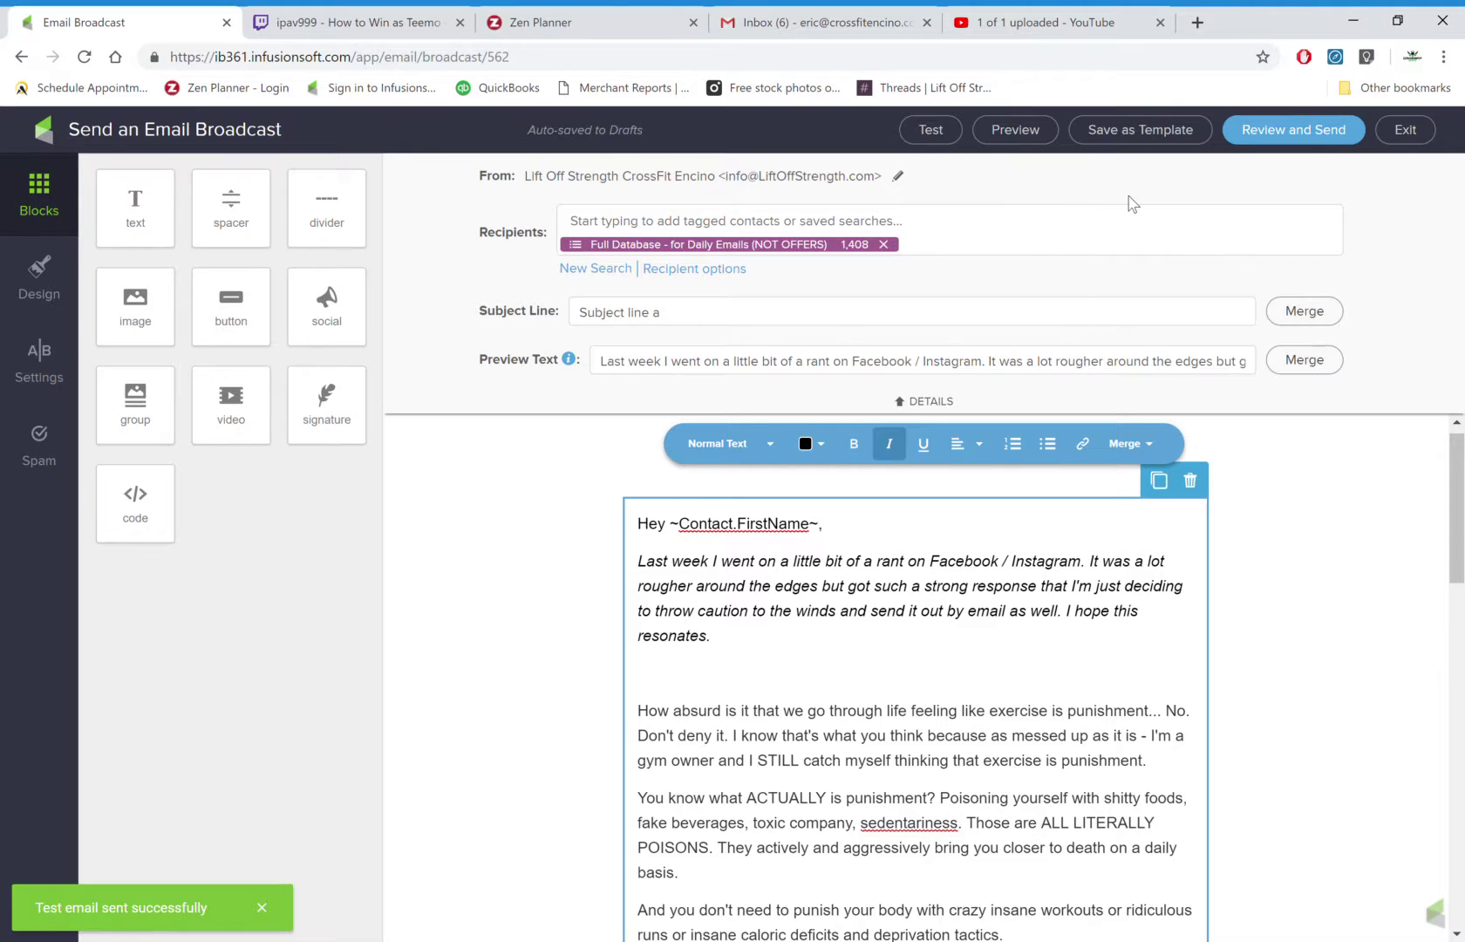
Schedule the broadcast for 02-14-2019 at 6:30 Pacific Time in Review and Send.
{"action": "left_click", "coordinate": [1289, 149]}
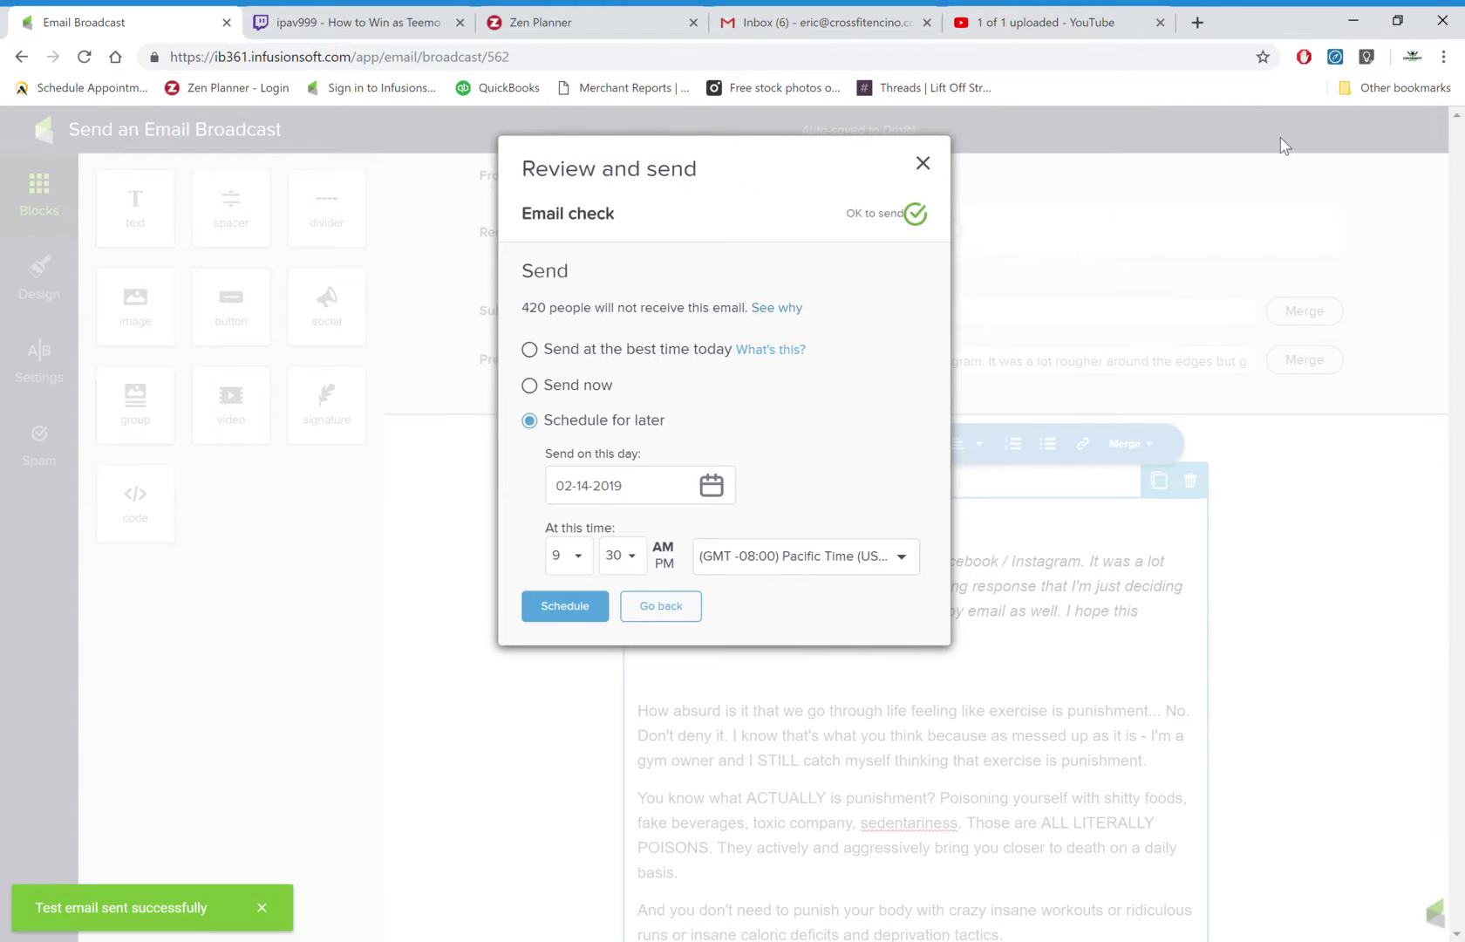
{"action": "left_click", "coordinate": [712, 487]}
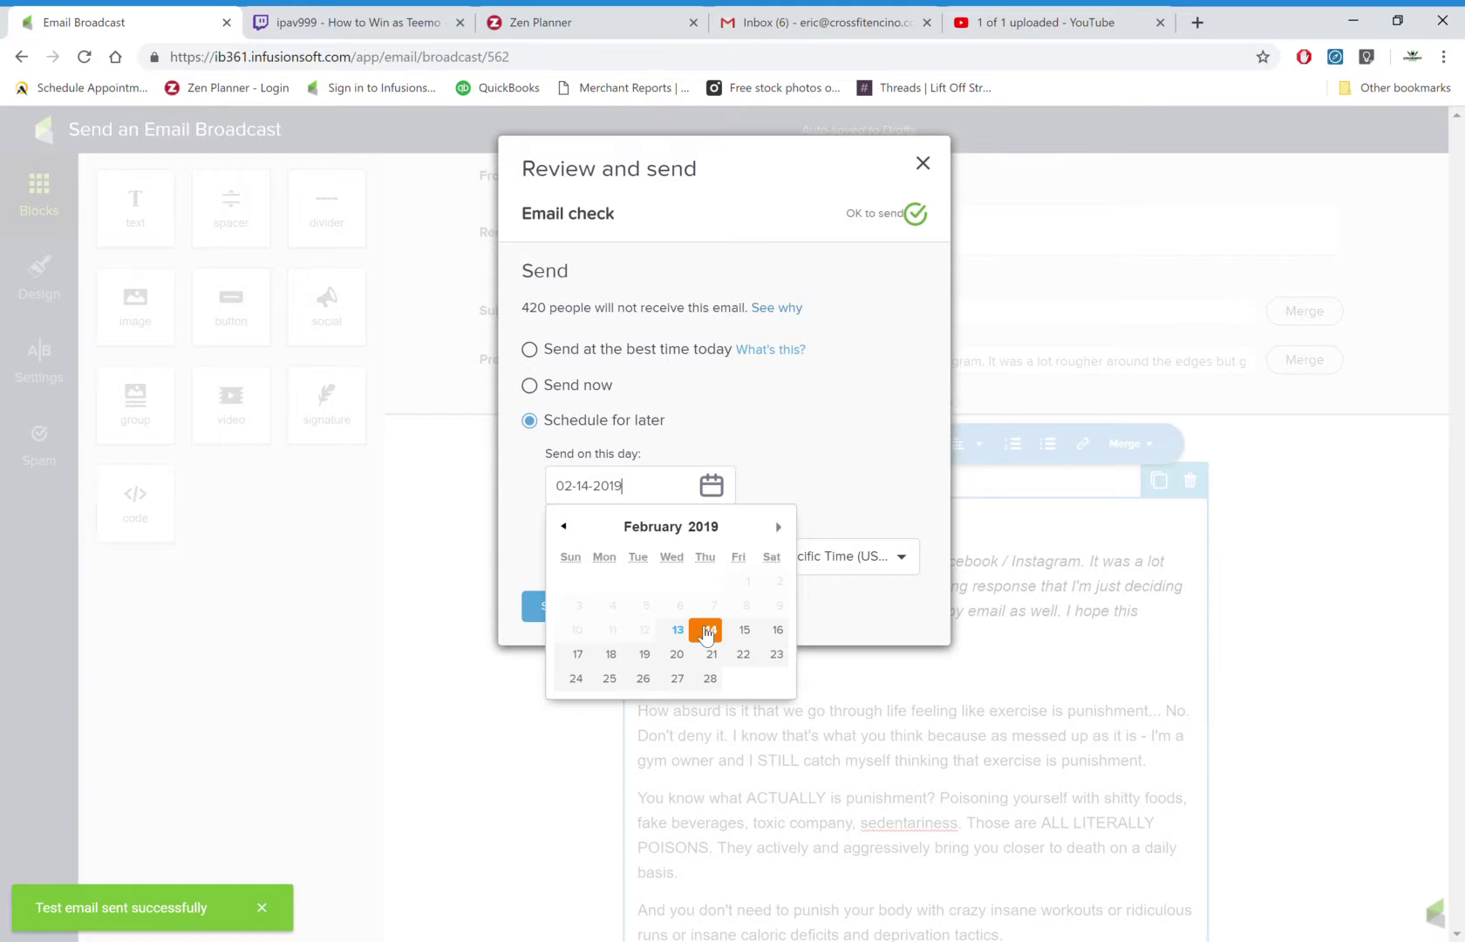
{"action": "left_click", "coordinate": [707, 631]}
{"action": "left_click", "coordinate": [568, 555]}
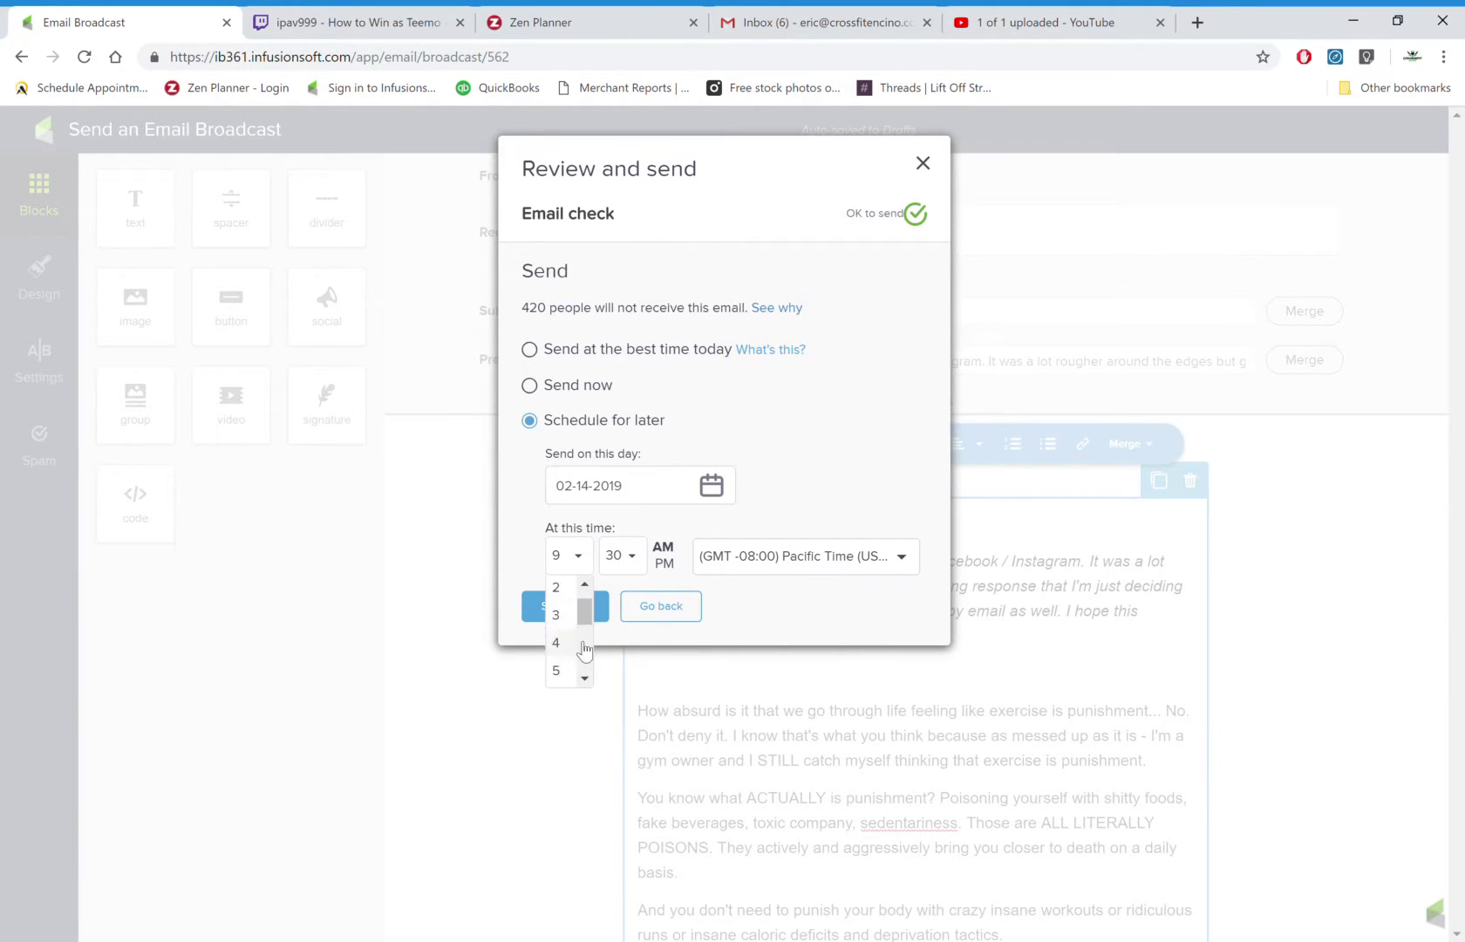
{"action": "scroll", "coordinate": [555, 650], "scroll_direction": "down", "scroll_amount": 1}
{"action": "left_click", "coordinate": [563, 667]}
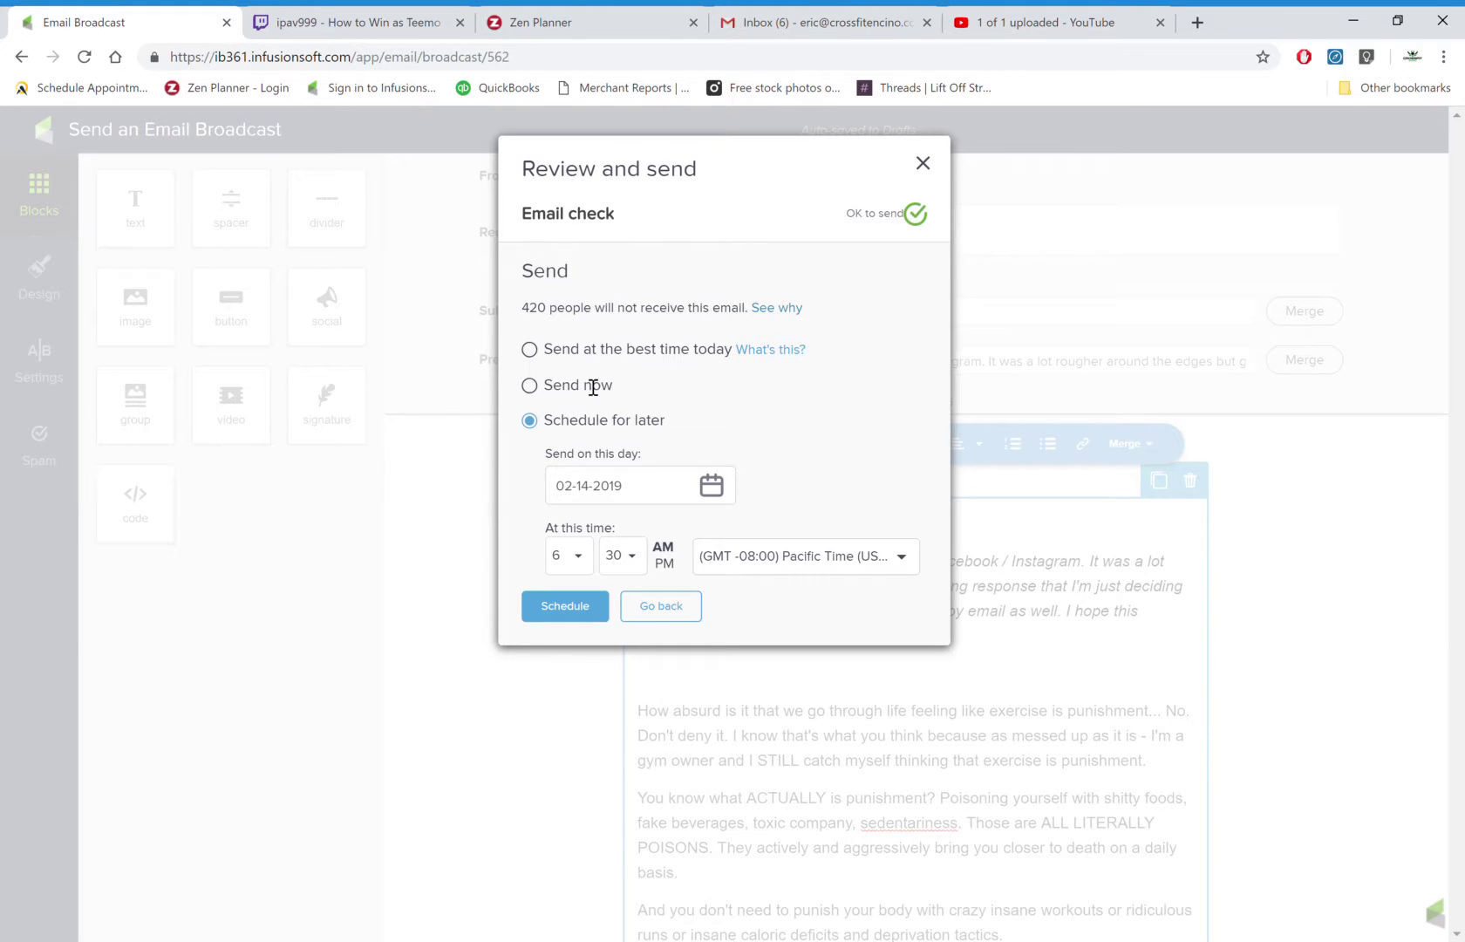
{"action": "triple_click", "coordinate": [552, 312]}
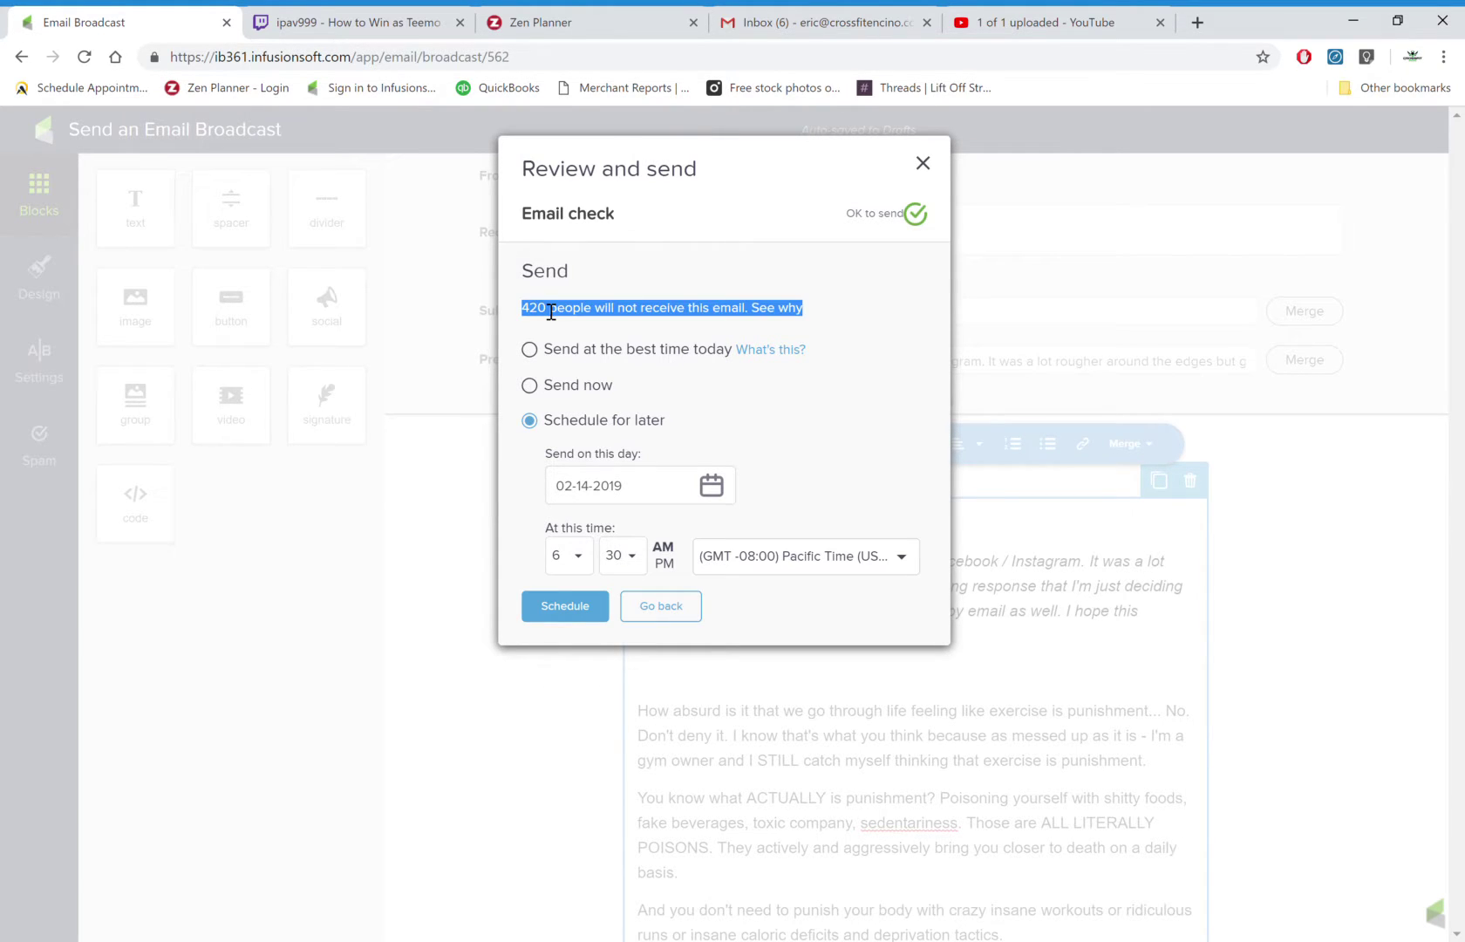
{"action": "left_click", "coordinate": [671, 324]}
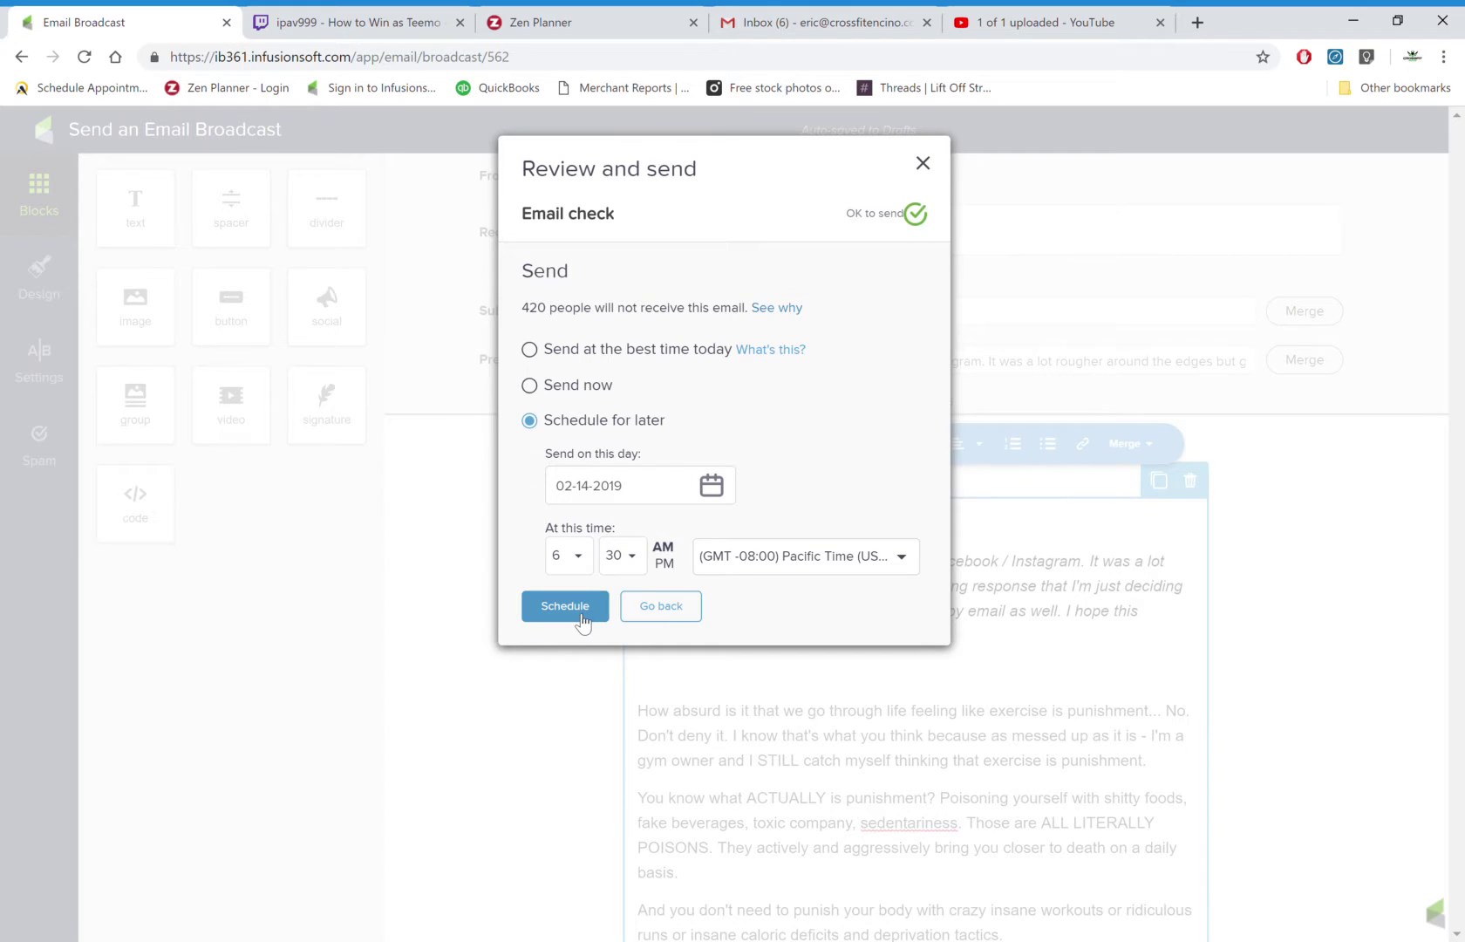